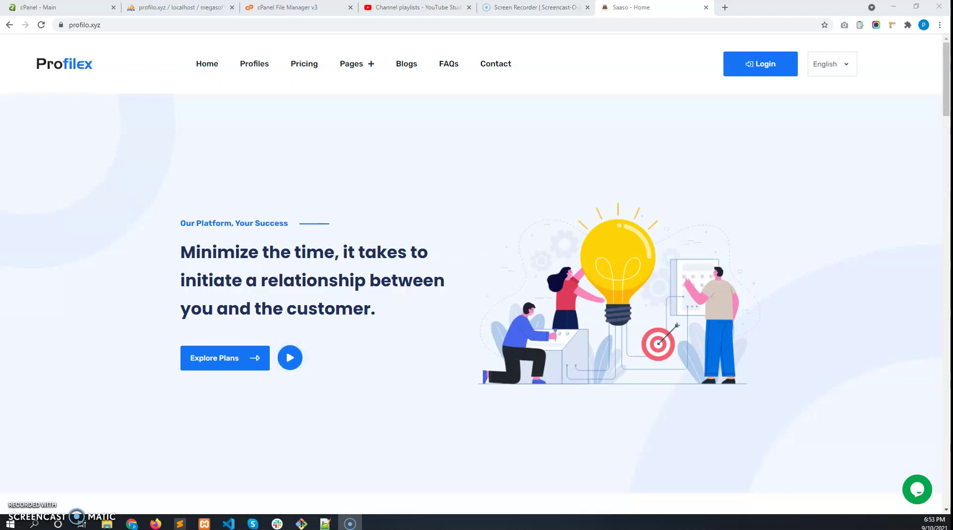
Step: Move the Profilex site's browser tab beside the file manager and look over the site's home page
{"action": "left_click", "coordinate": [304, 10]}
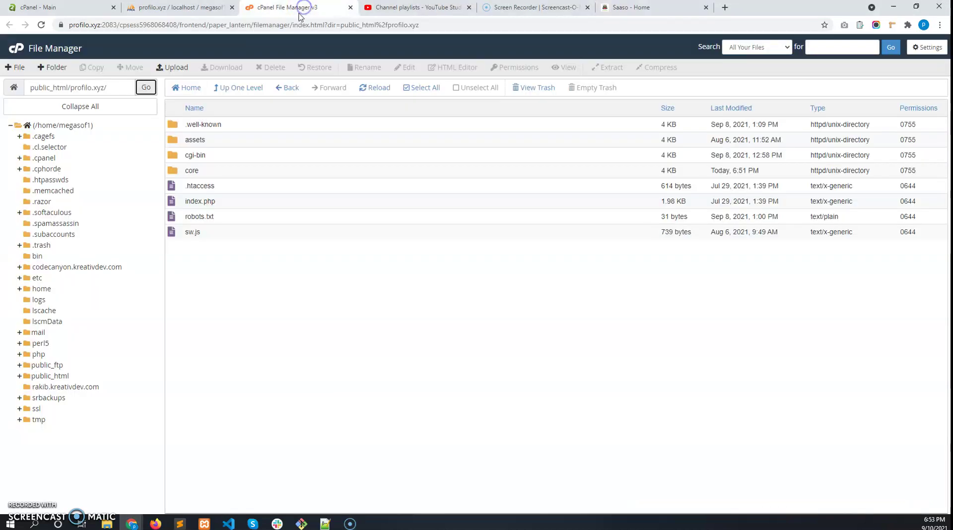
{"action": "left_click_drag", "start_coordinate": [631, 7], "coordinate": [382, 12]}
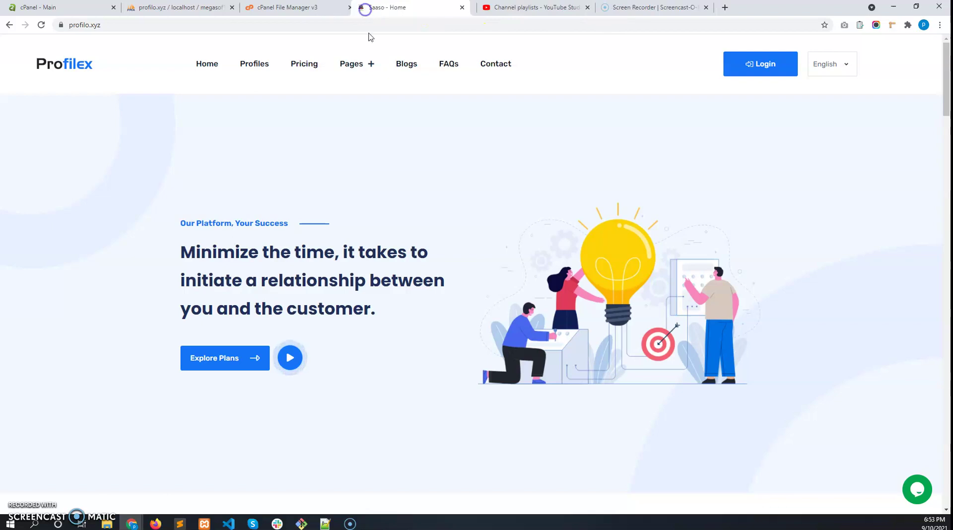
{"action": "left_click", "coordinate": [123, 26]}
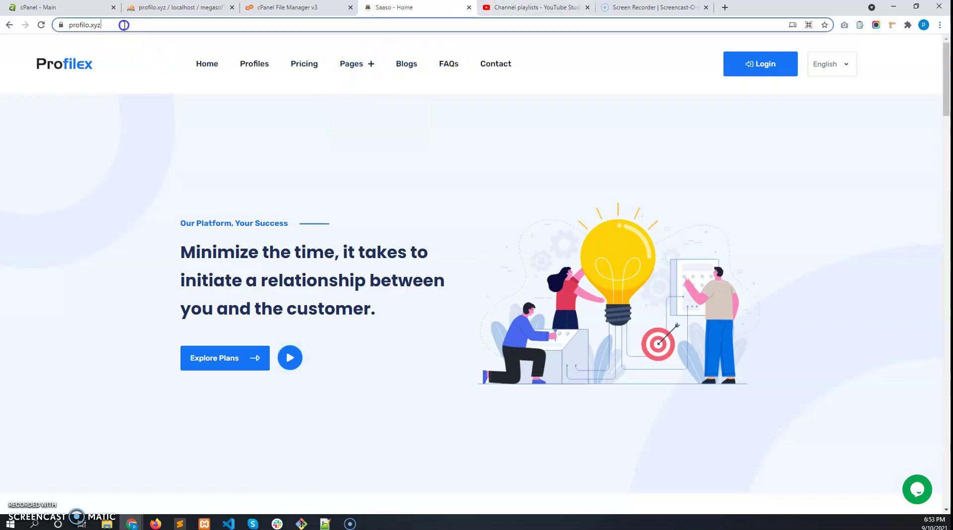
{"action": "scroll", "coordinate": [451, 219], "scroll_direction": "down", "scroll_amount": 10}
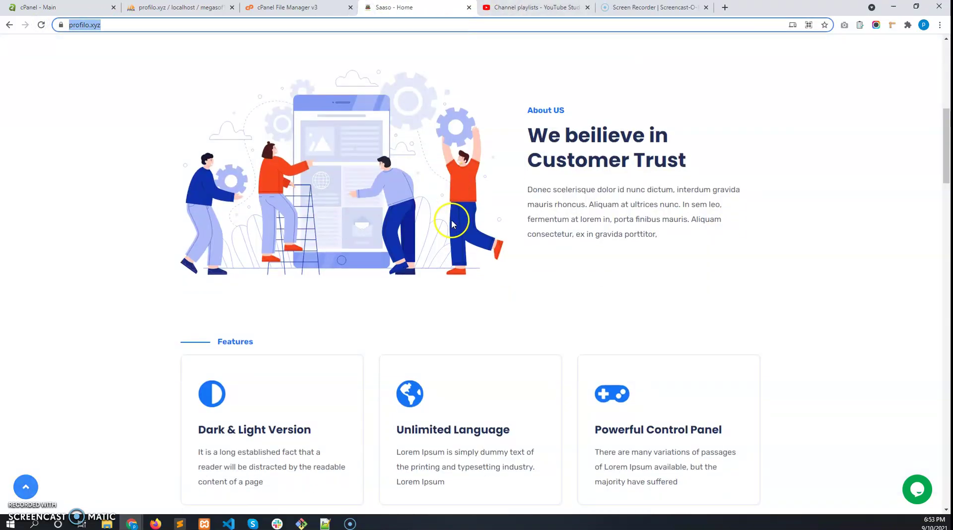
{"action": "scroll", "coordinate": [446, 224], "scroll_direction": "up", "scroll_amount": 8}
{"action": "scroll", "coordinate": [393, 218], "scroll_direction": "up", "scroll_amount": 5}
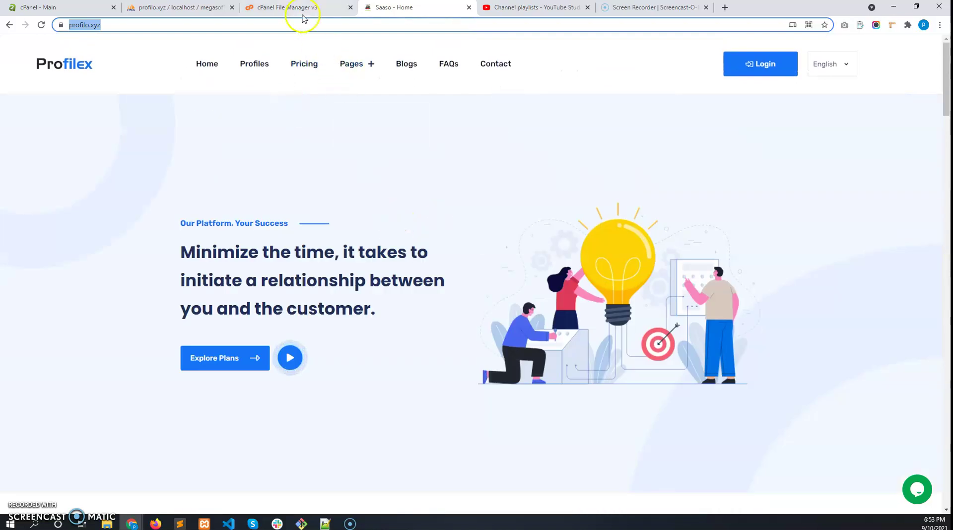
Step: Upload updater-1.1-2.0.zip to the public_html/profilo.xyz folder and check that the upload is complete
{"action": "left_click", "coordinate": [298, 8]}
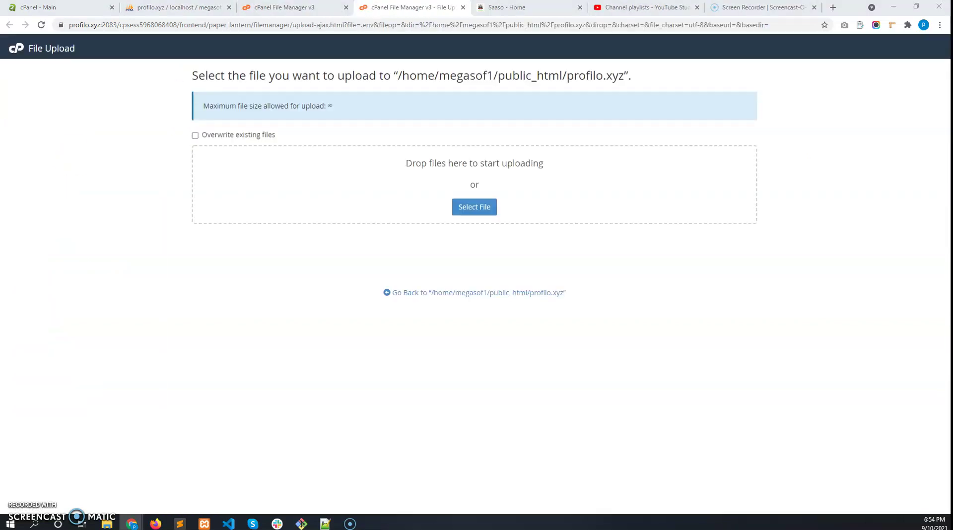
{"action": "left_click_drag", "start_coordinate": [94, 203], "coordinate": [371, 208]}
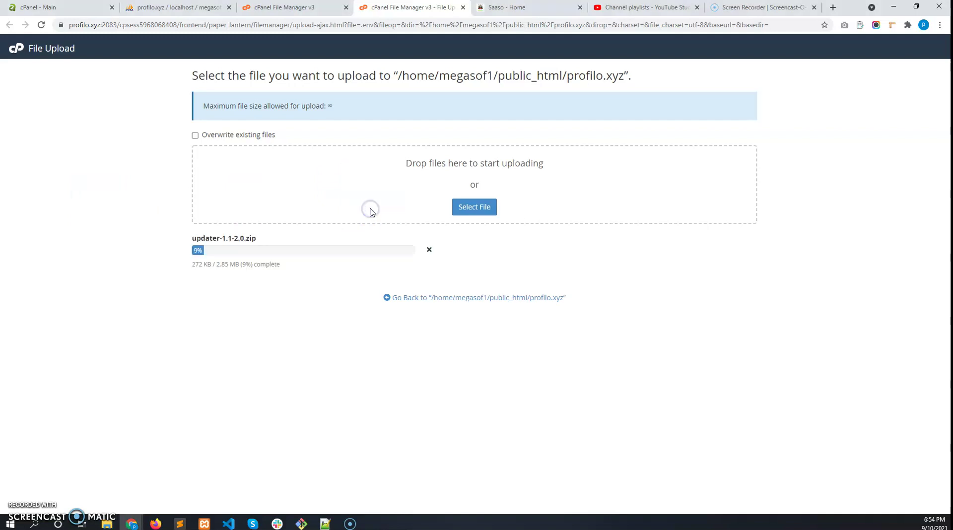
{"action": "left_click_drag", "start_coordinate": [192, 239], "coordinate": [257, 240]}
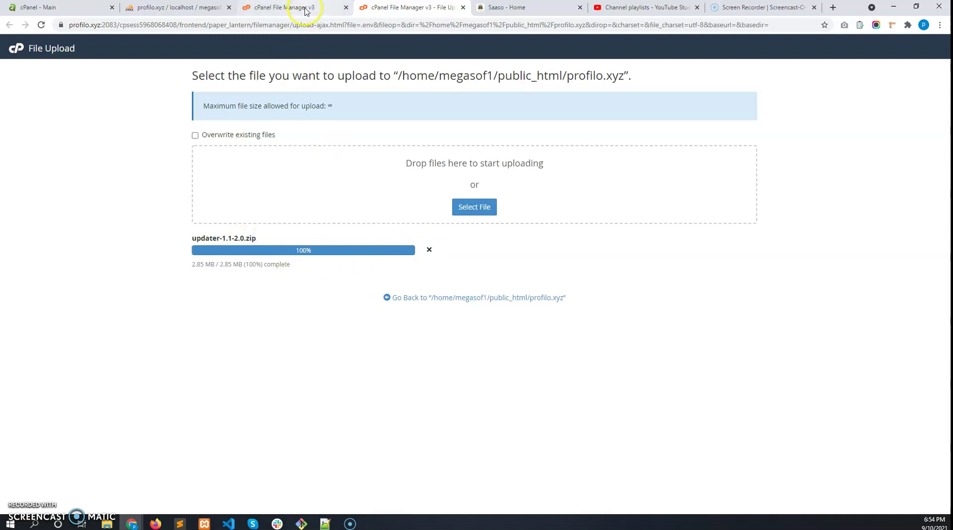
{"action": "left_click", "coordinate": [304, 7]}
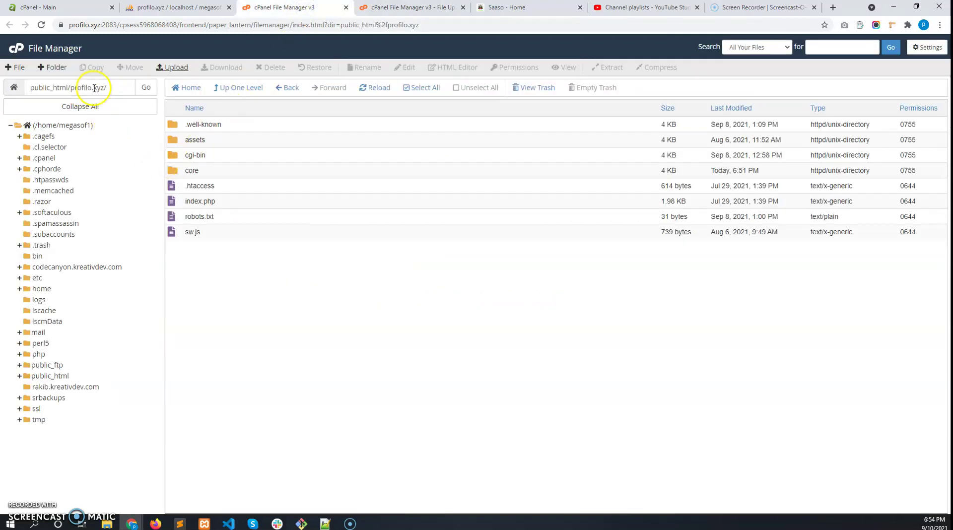
{"action": "left_click", "coordinate": [111, 87]}
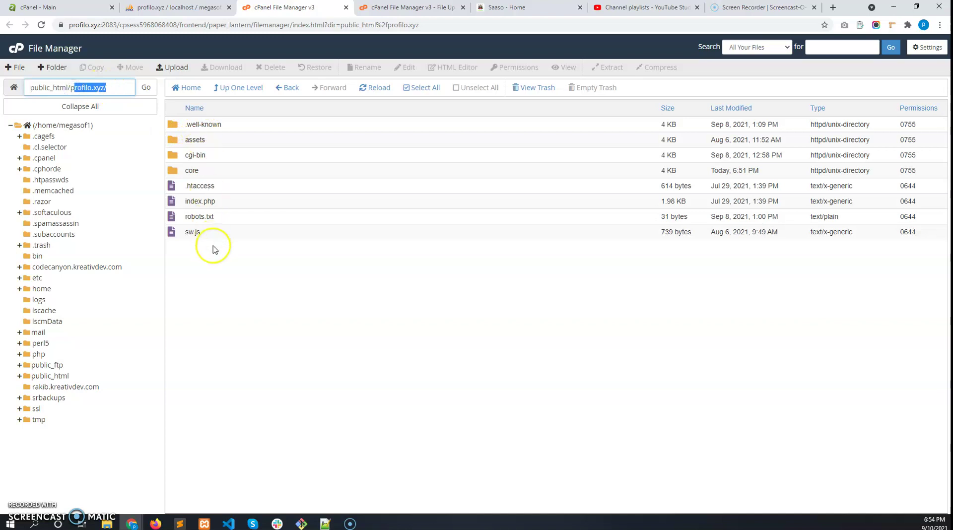
{"action": "left_click", "coordinate": [386, 9]}
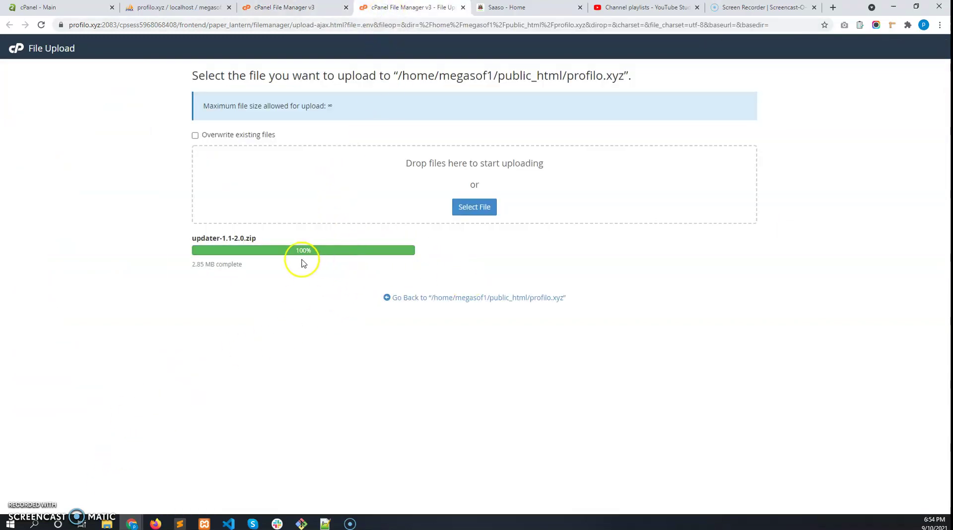
Step: Refresh the profilo.xyz folder listing and extract updater-1.1-2.0.zip into /public_html/profilo.xyz
{"action": "left_click", "coordinate": [288, 7]}
{"action": "left_click", "coordinate": [134, 88]}
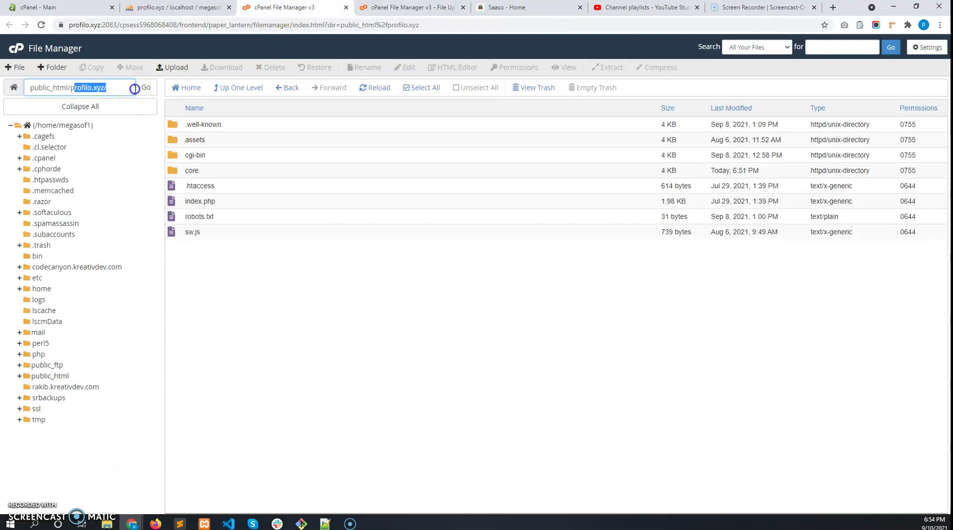
{"action": "right_click", "coordinate": [255, 247]}
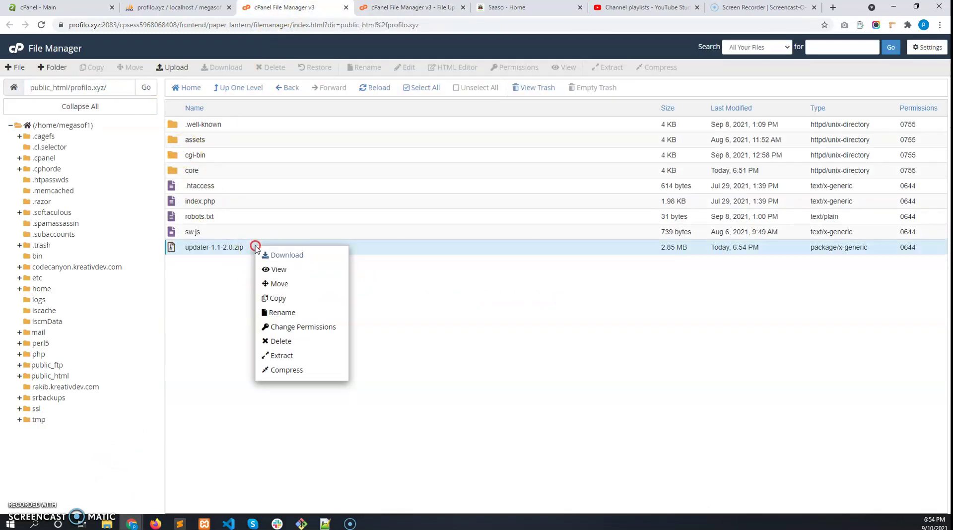
{"action": "left_click", "coordinate": [292, 355]}
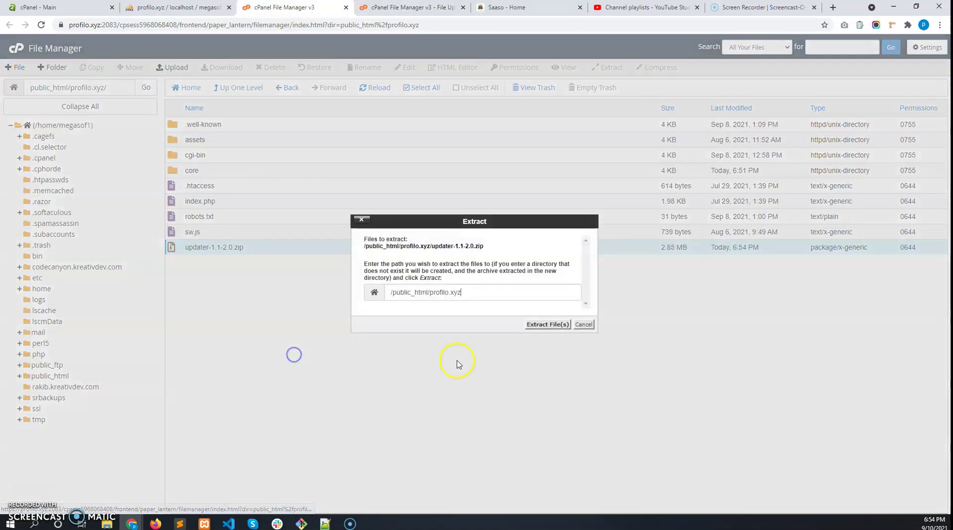
{"action": "left_click", "coordinate": [552, 323]}
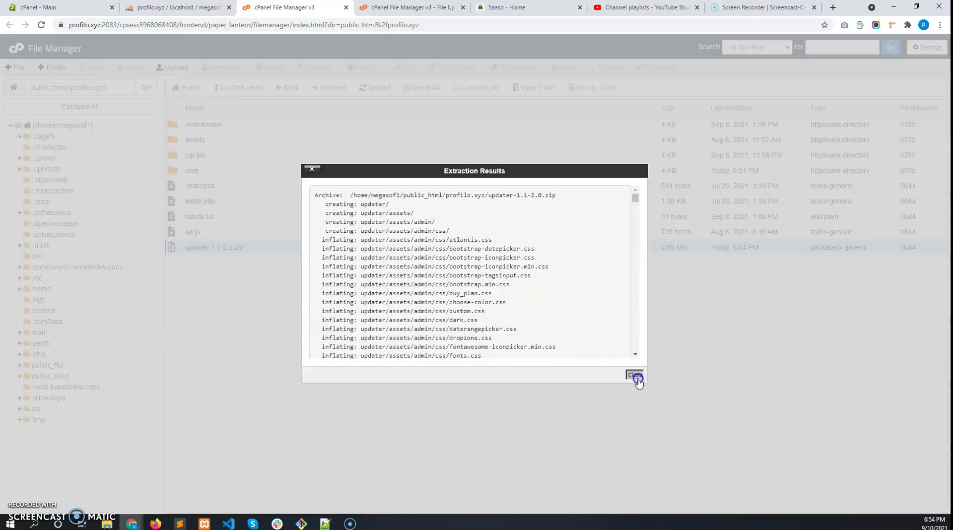
{"action": "left_click", "coordinate": [636, 375]}
Step: Refresh the folder listing and permanently delete updater-1.1-2.0.zip, skipping the trash
{"action": "left_click", "coordinate": [144, 88]}
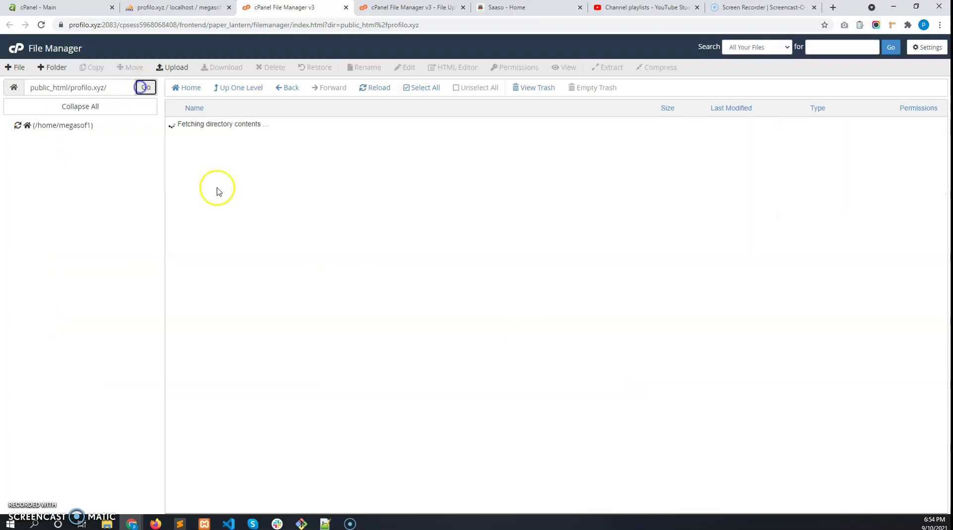
{"action": "left_click", "coordinate": [214, 187]}
{"action": "right_click", "coordinate": [239, 260]}
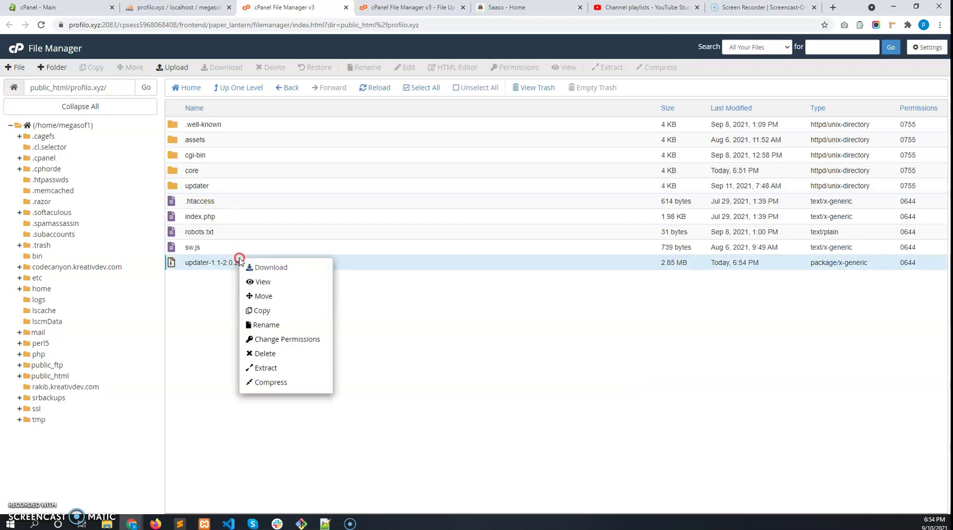
{"action": "left_click", "coordinate": [283, 354]}
{"action": "left_click", "coordinate": [446, 278]}
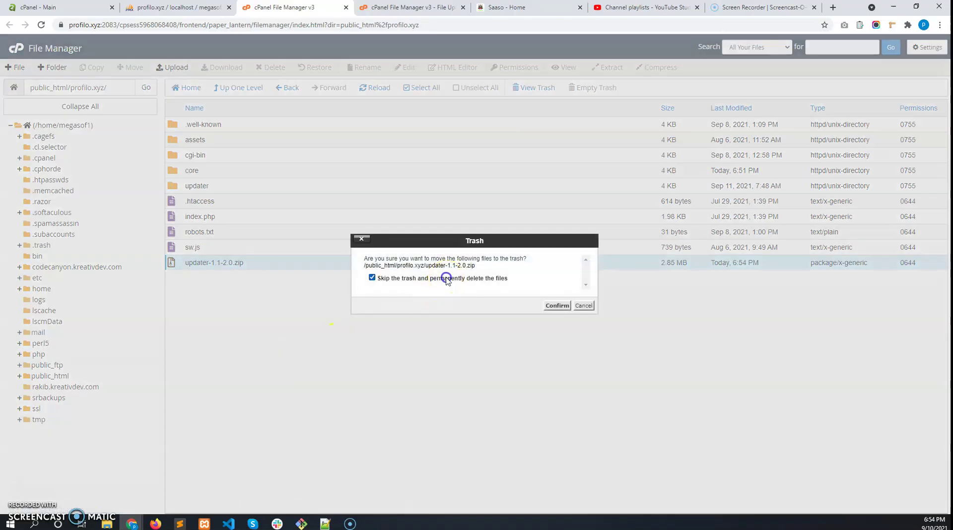
{"action": "left_click", "coordinate": [556, 306]}
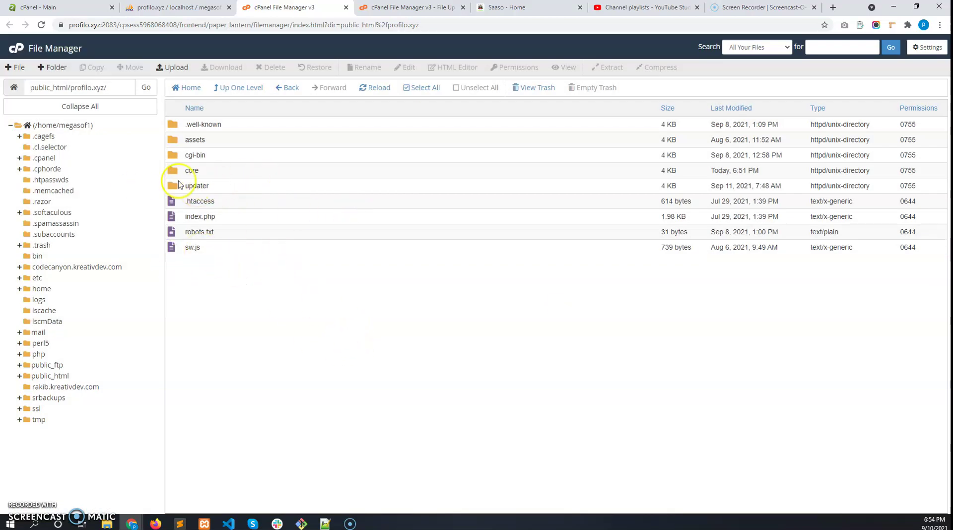
{"action": "left_click", "coordinate": [223, 186]}
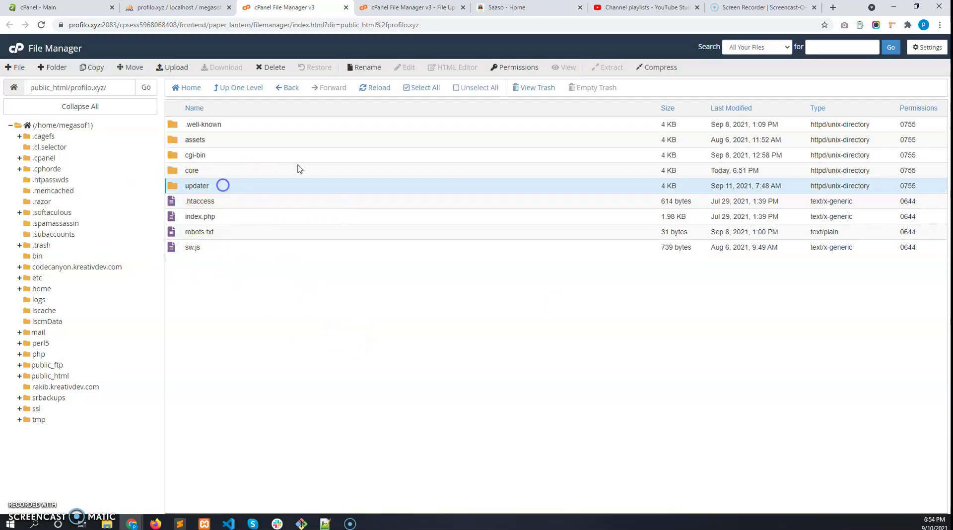
{"action": "left_click", "coordinate": [504, 8]}
{"action": "left_click", "coordinate": [192, 25]}
{"action": "left_click", "coordinate": [198, 24]}
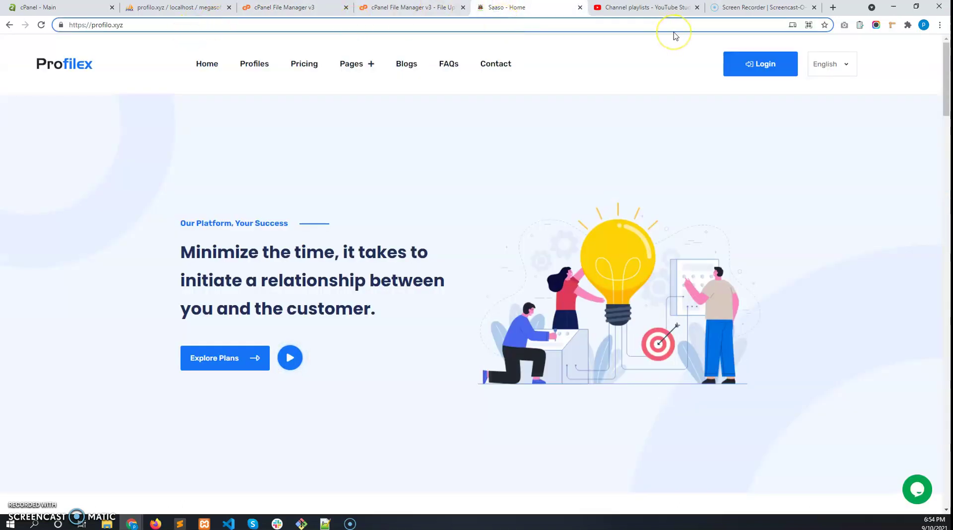
{"action": "type", "text": "/update"}
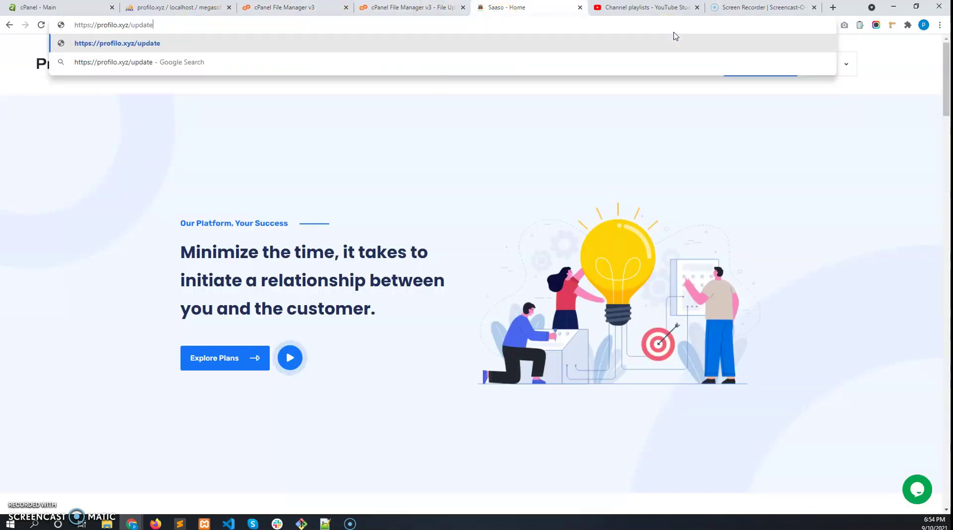
{"action": "type", "text": "r"}
{"action": "key", "text": "Return"}
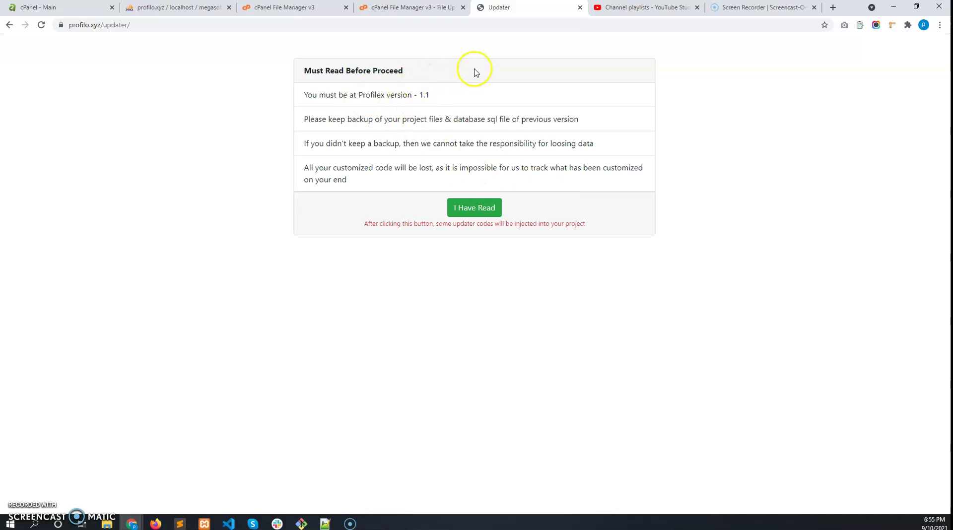
Step: Read the updater's notices about the required Profilex version and backing up the project files and database
{"action": "left_click_drag", "start_coordinate": [303, 95], "coordinate": [372, 204]}
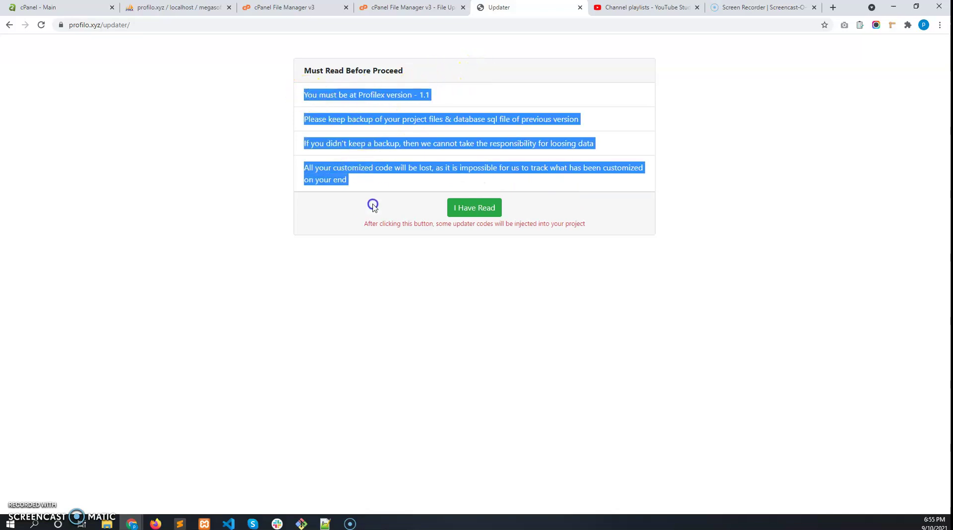
{"action": "left_click", "coordinate": [412, 168]}
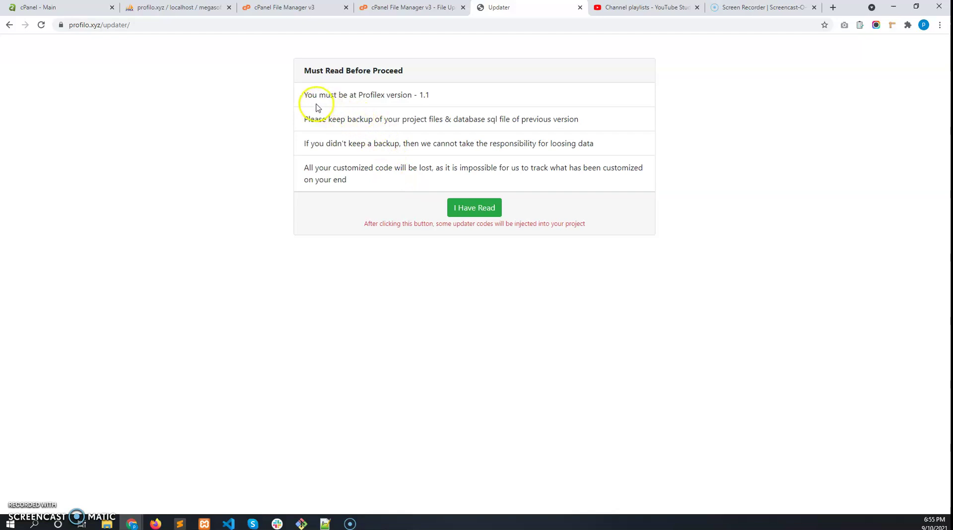
{"action": "left_click_drag", "start_coordinate": [306, 96], "coordinate": [430, 101]}
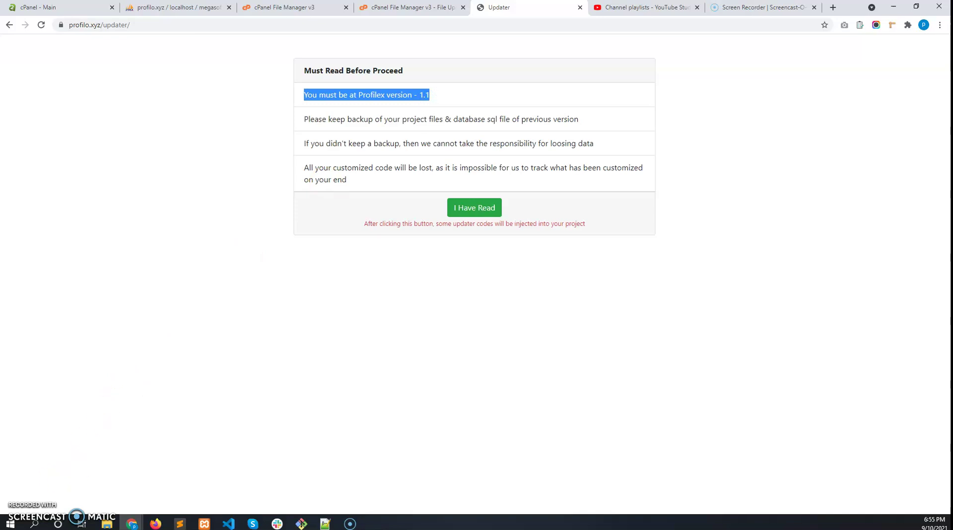
{"action": "left_click", "coordinate": [444, 95]}
{"action": "left_click", "coordinate": [311, 116]}
{"action": "left_click_drag", "start_coordinate": [306, 116], "coordinate": [561, 119]}
Step: Return to the file manager and close the finished file upload page
{"action": "left_click", "coordinate": [400, 11]}
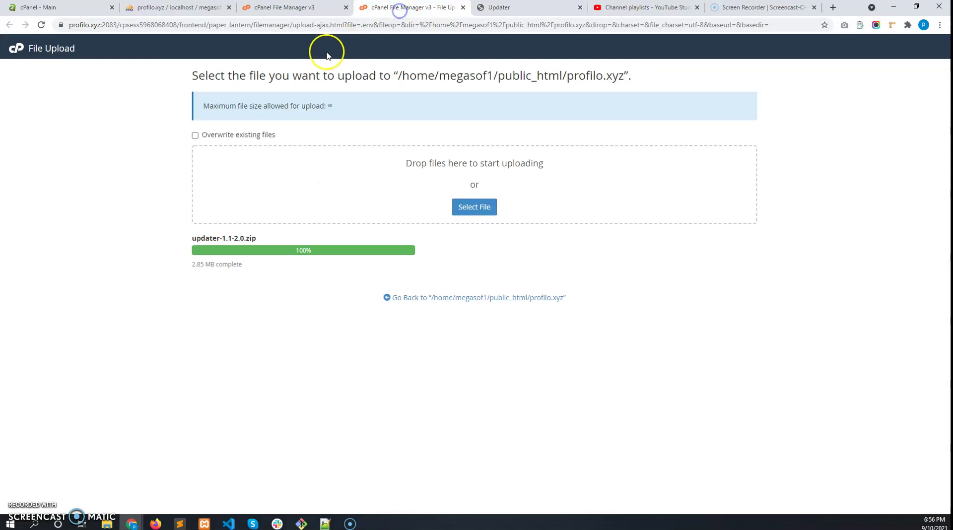
{"action": "left_click", "coordinate": [308, 7]}
{"action": "left_click", "coordinate": [464, 10]}
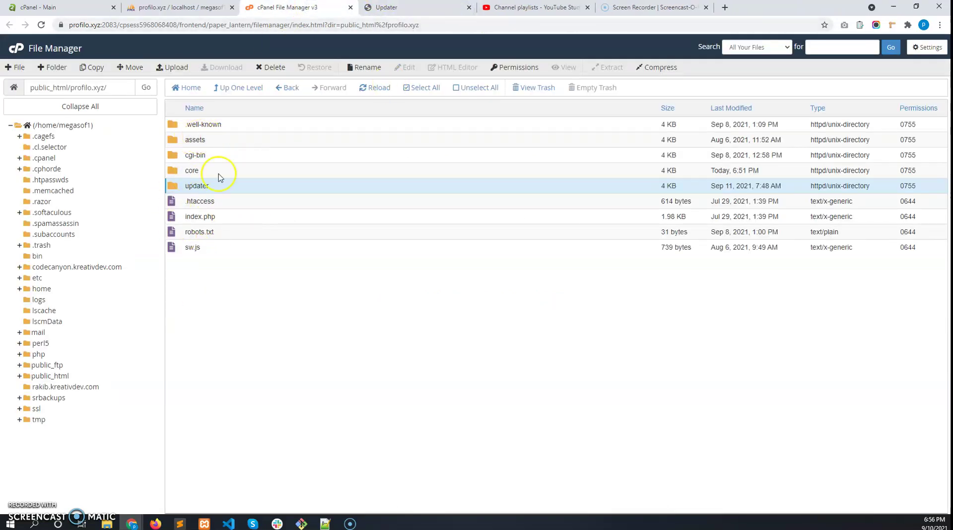
Step: Select the assets and core folders with .htaccess, index.php and sw.js, and view the compress option for backing them up
{"action": "left_click", "coordinate": [212, 140]}
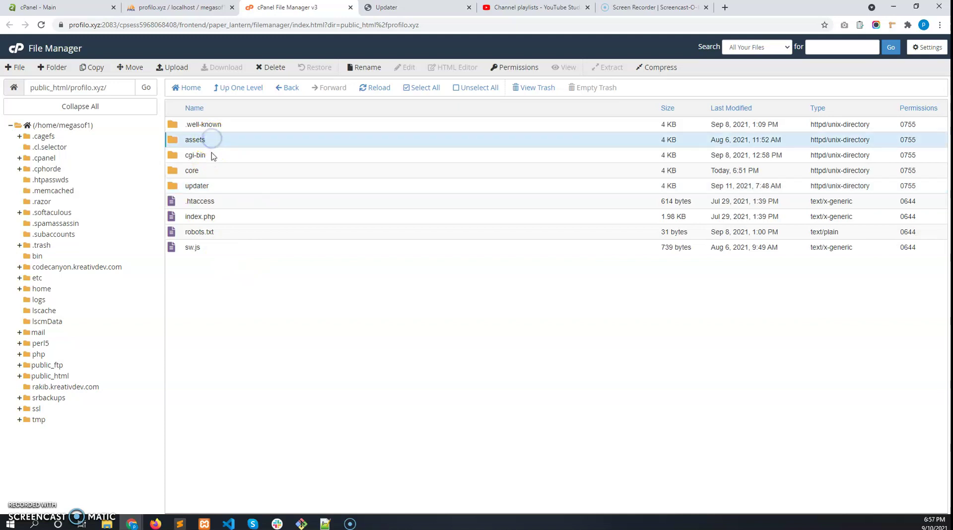
{"action": "left_click", "coordinate": [208, 168], "text": "ctrl"}
{"action": "left_click", "coordinate": [198, 187], "text": "ctrl"}
{"action": "double_click", "coordinate": [205, 188]}
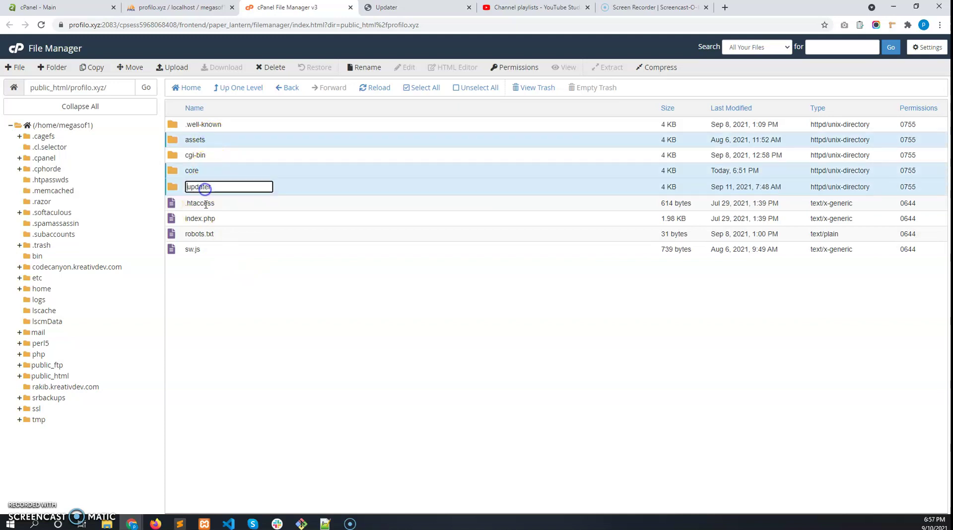
{"action": "left_click", "coordinate": [206, 204], "text": "ctrl"}
{"action": "left_click", "coordinate": [213, 186], "text": "ctrl"}
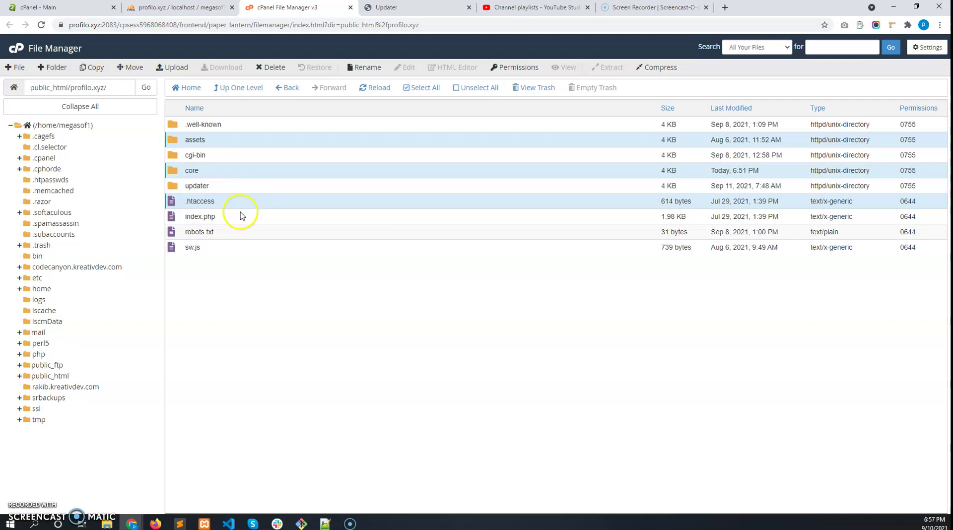
{"action": "left_click", "coordinate": [238, 214], "text": "ctrl"}
{"action": "left_click", "coordinate": [230, 231], "text": "ctrl"}
{"action": "left_click", "coordinate": [230, 231], "text": "ctrl"}
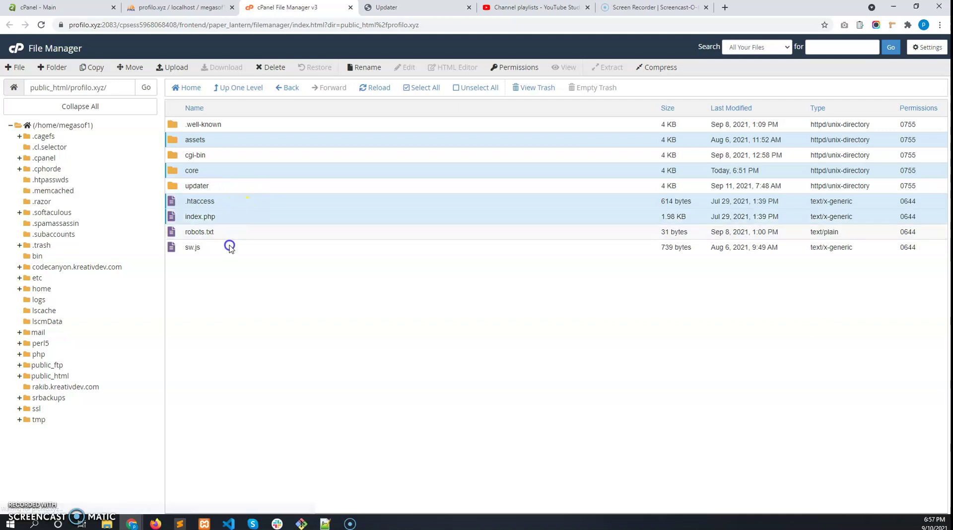
{"action": "left_click", "coordinate": [229, 246], "text": "ctrl"}
{"action": "right_click", "coordinate": [245, 209]}
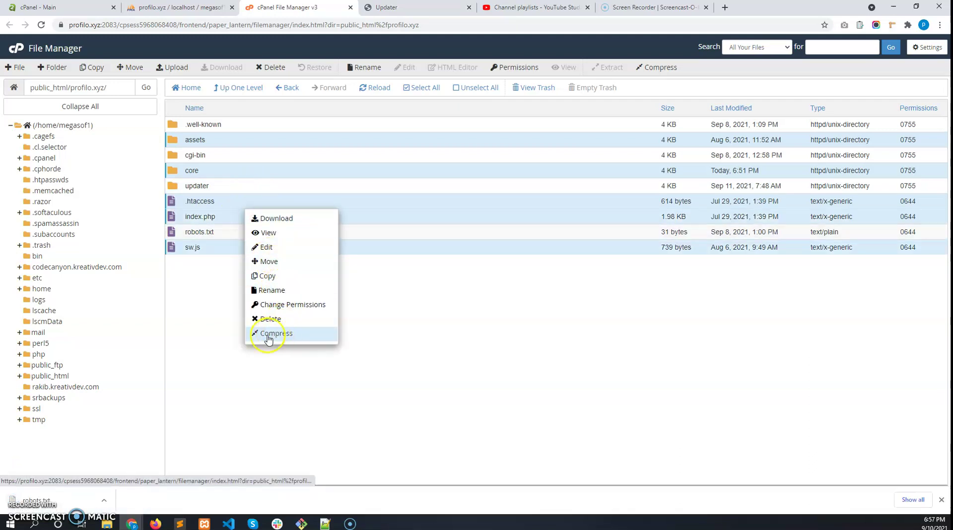
{"action": "left_click", "coordinate": [472, 324]}
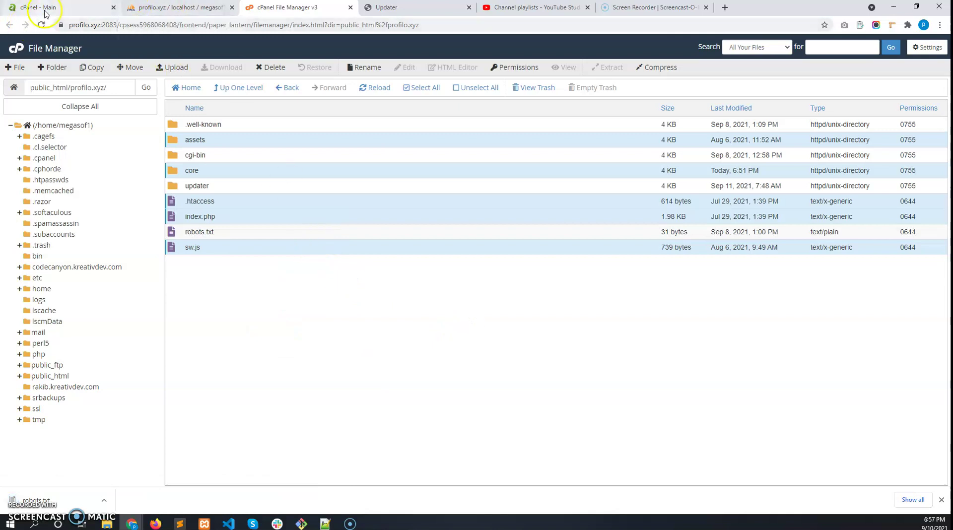
Step: Open phpMyAdmin from the cPanel main page as the place to back up the database
{"action": "left_click", "coordinate": [75, 9]}
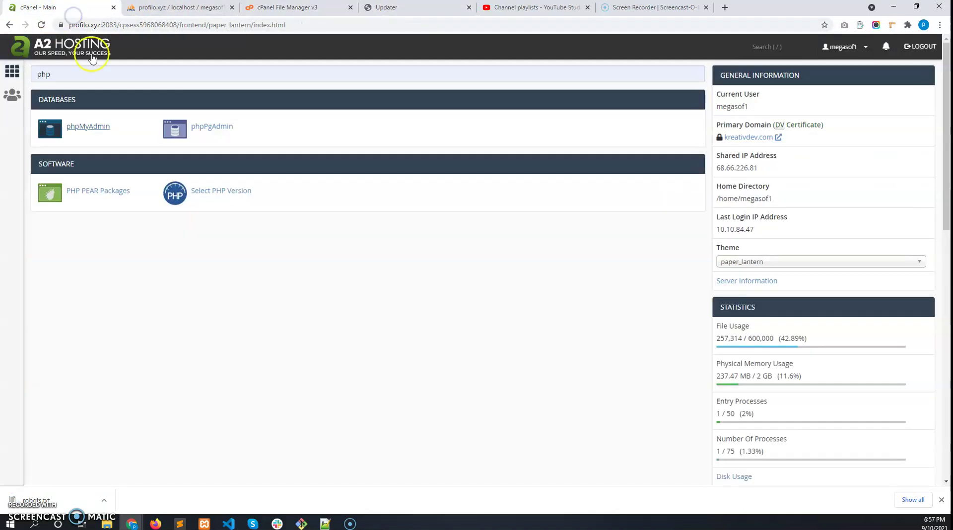
{"action": "left_click", "coordinate": [102, 128]}
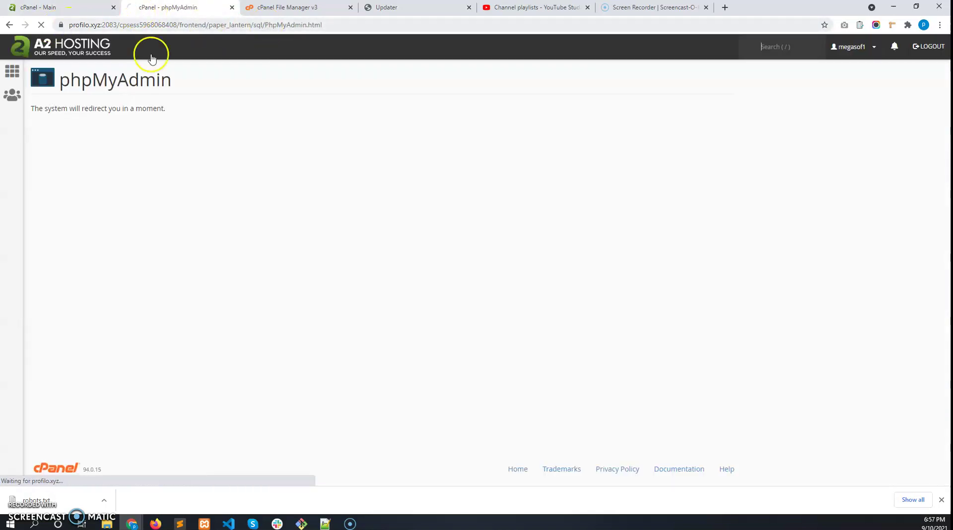
Step: Return to the updater page and read its notices about missing backups and the loss of customized code
{"action": "left_click", "coordinate": [433, 9]}
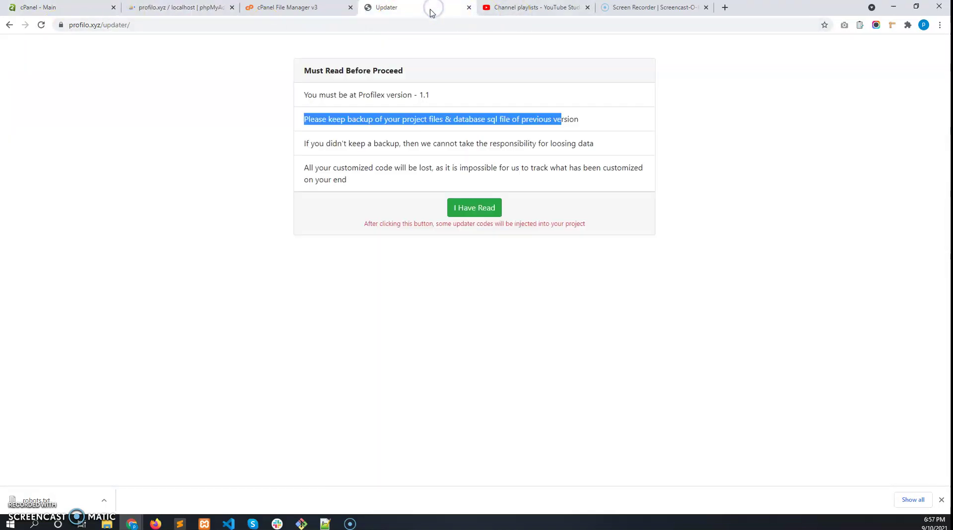
{"action": "left_click", "coordinate": [330, 304]}
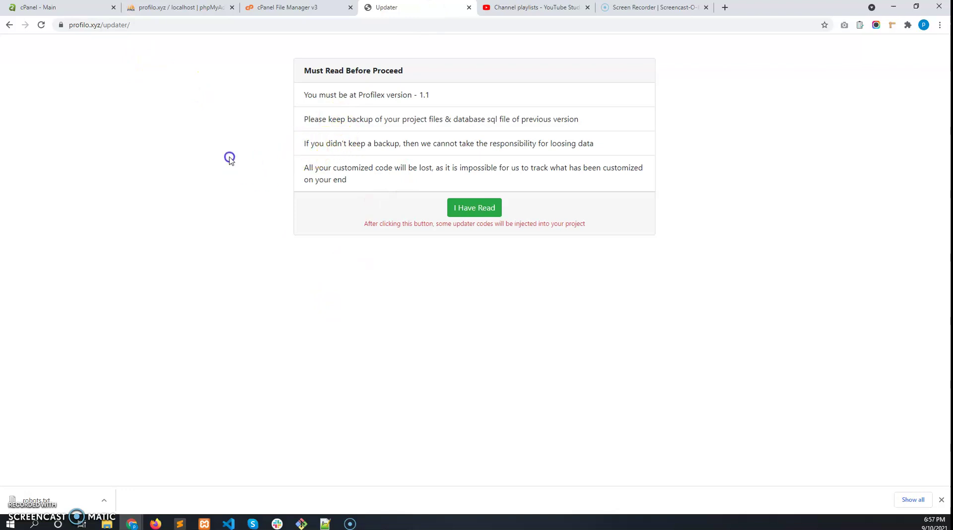
{"action": "left_click_drag", "start_coordinate": [302, 144], "coordinate": [353, 143]}
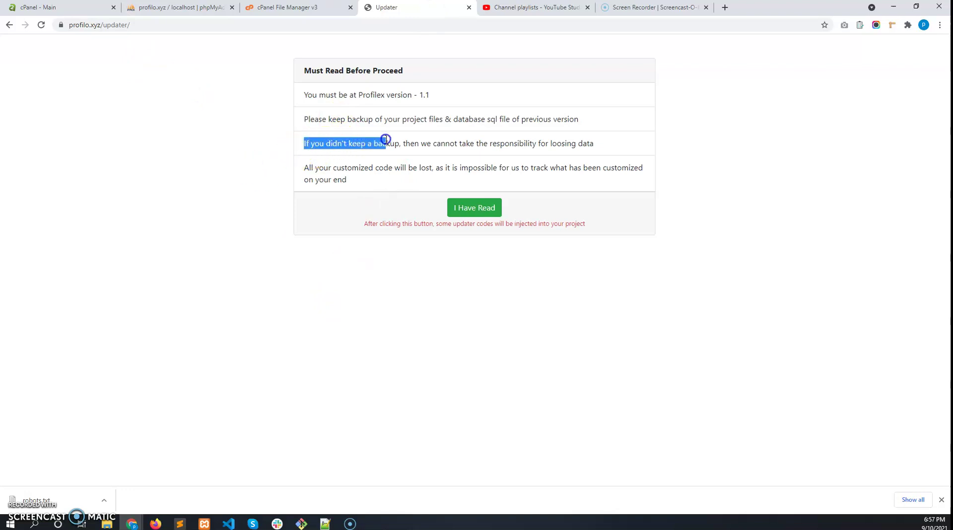
{"action": "left_click_drag", "start_coordinate": [423, 143], "coordinate": [482, 144]}
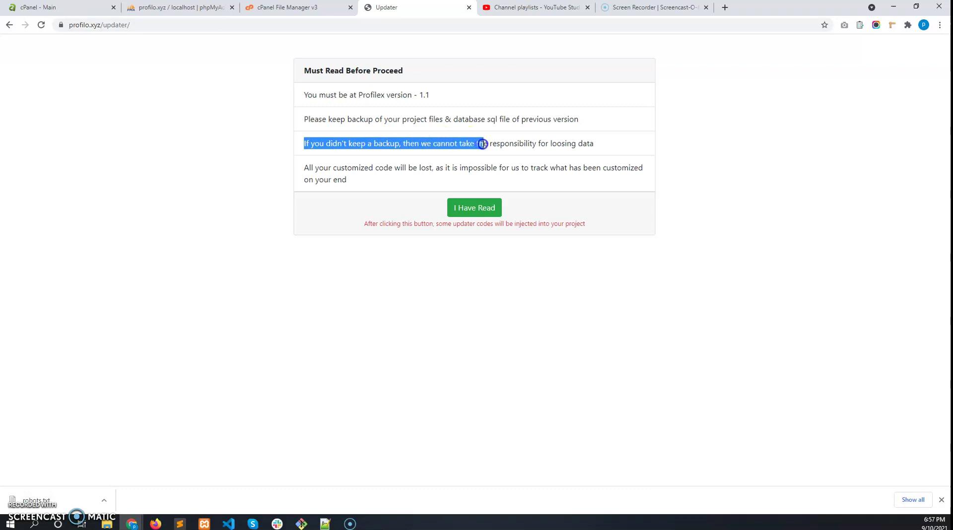
{"action": "left_click_drag", "start_coordinate": [632, 150], "coordinate": [438, 135]}
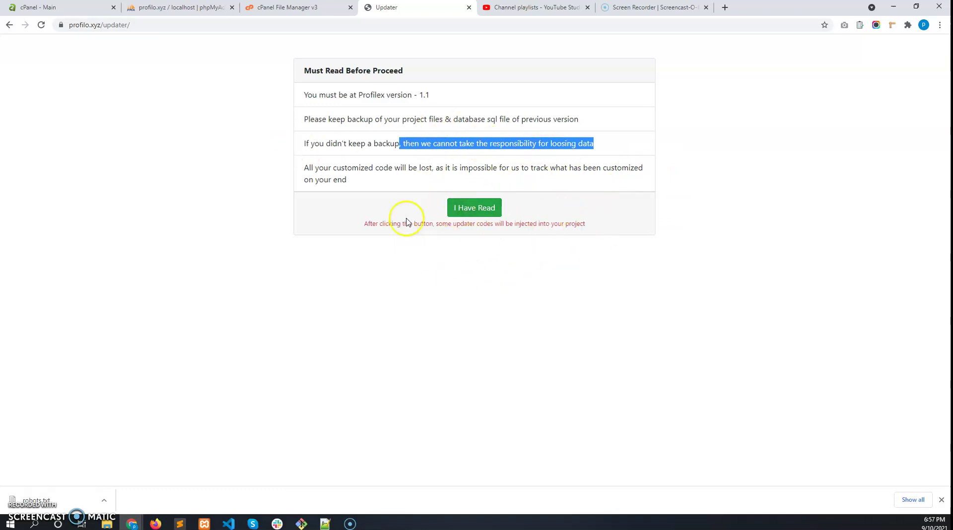
{"action": "left_click", "coordinate": [623, 147]}
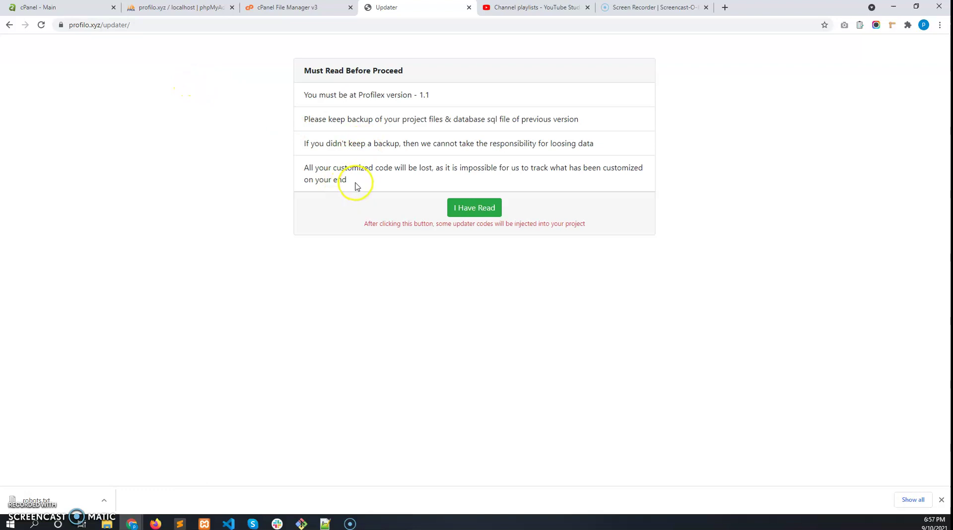
{"action": "left_click_drag", "start_coordinate": [355, 185], "coordinate": [328, 174]}
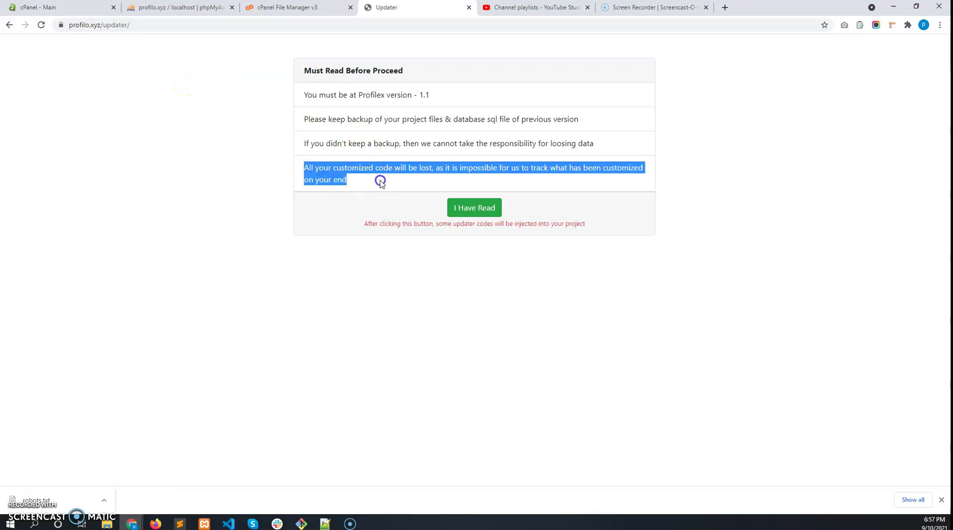
{"action": "left_click", "coordinate": [465, 172]}
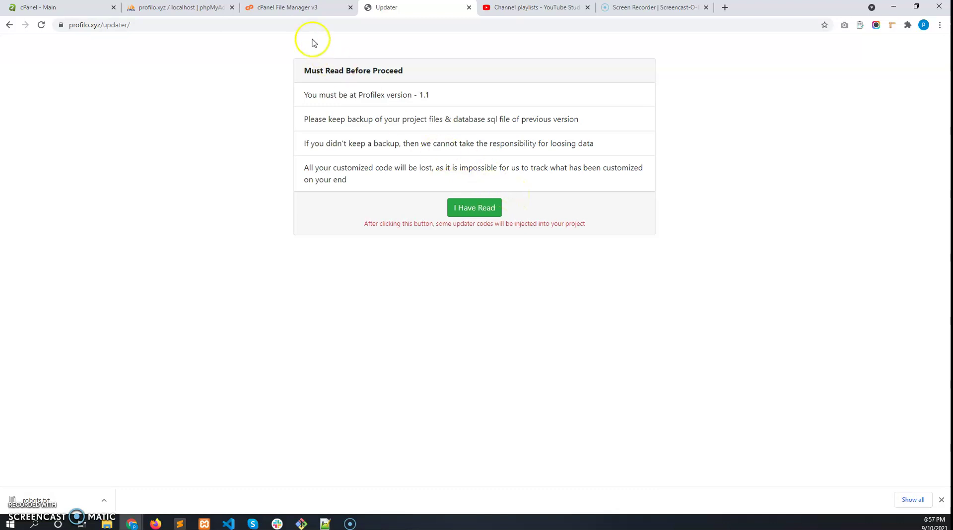
Step: Revisit the project files in the file manager, and acknowledge the updater's notices to inject its codes into the project
{"action": "left_click", "coordinate": [307, 11]}
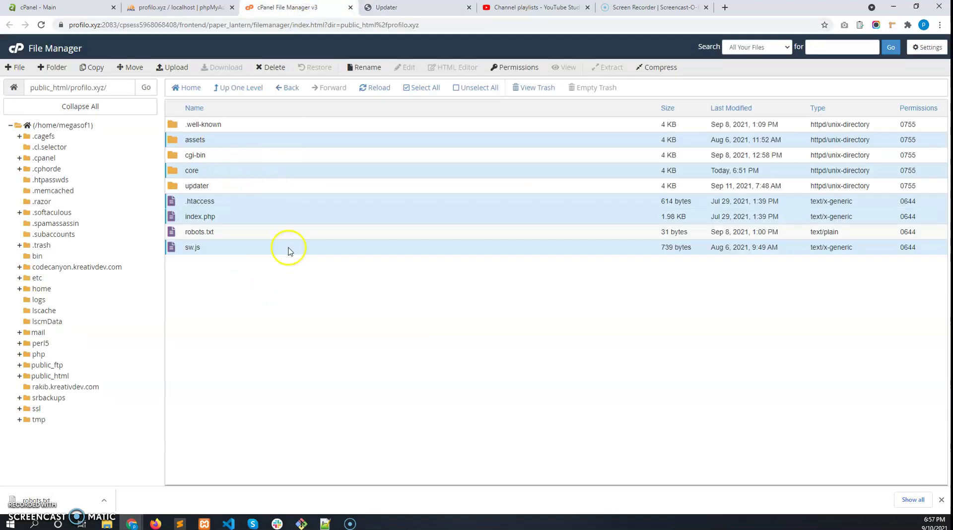
{"action": "left_click", "coordinate": [282, 203]}
{"action": "left_click", "coordinate": [421, 14]}
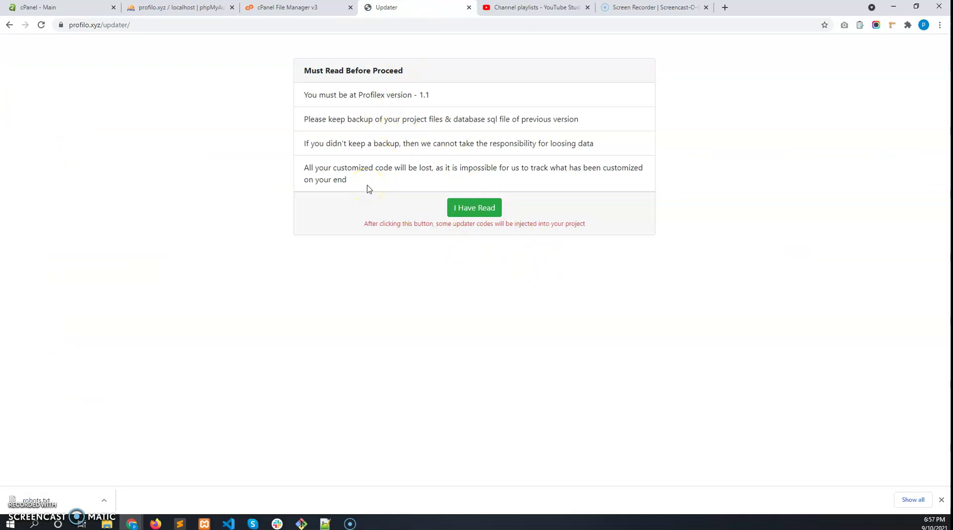
{"action": "left_click_drag", "start_coordinate": [368, 188], "coordinate": [295, 174]}
{"action": "left_click", "coordinate": [368, 309]}
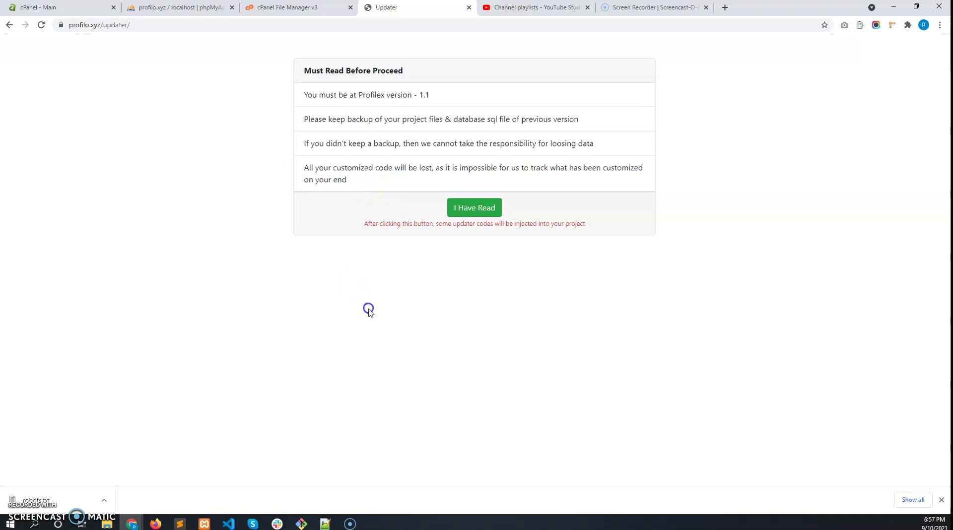
{"action": "left_click", "coordinate": [482, 216]}
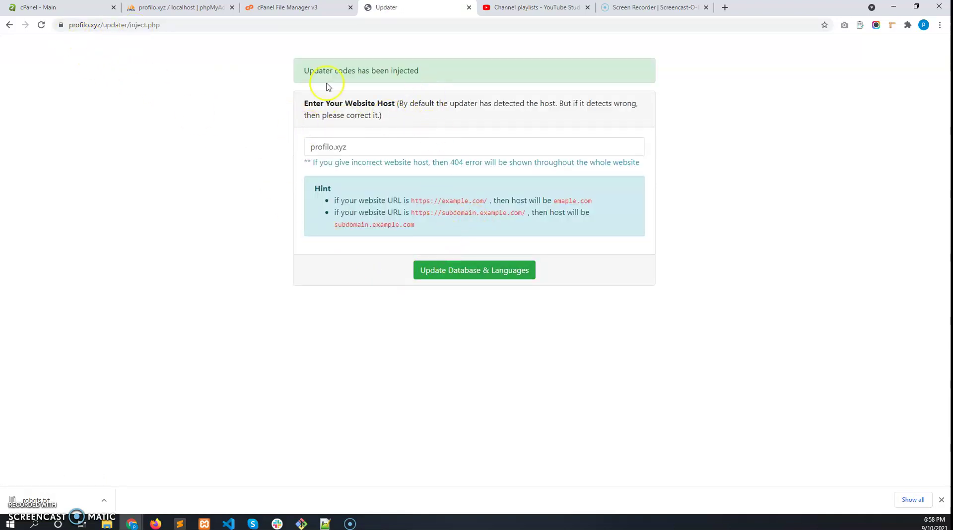
Step: Check the website host that the updater detected against the hint below it
{"action": "left_click", "coordinate": [377, 147]}
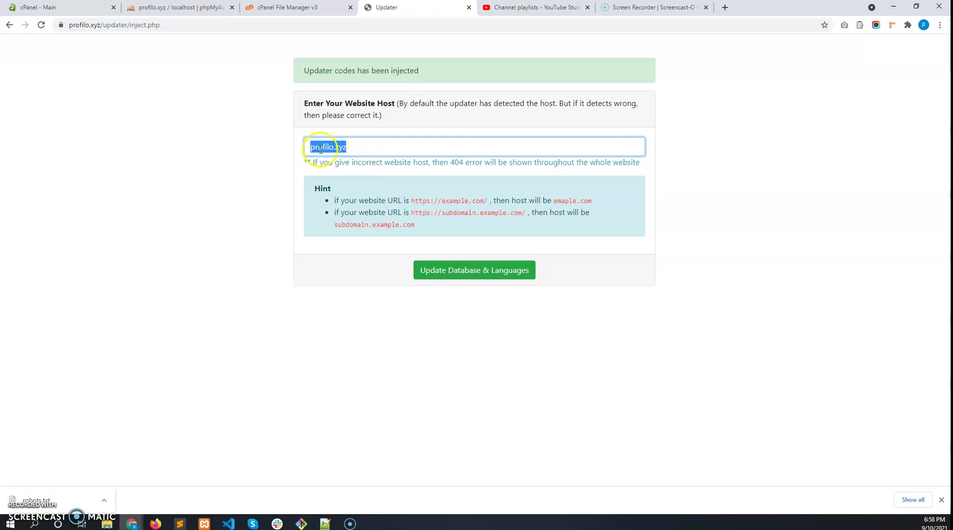
{"action": "left_click", "coordinate": [212, 185]}
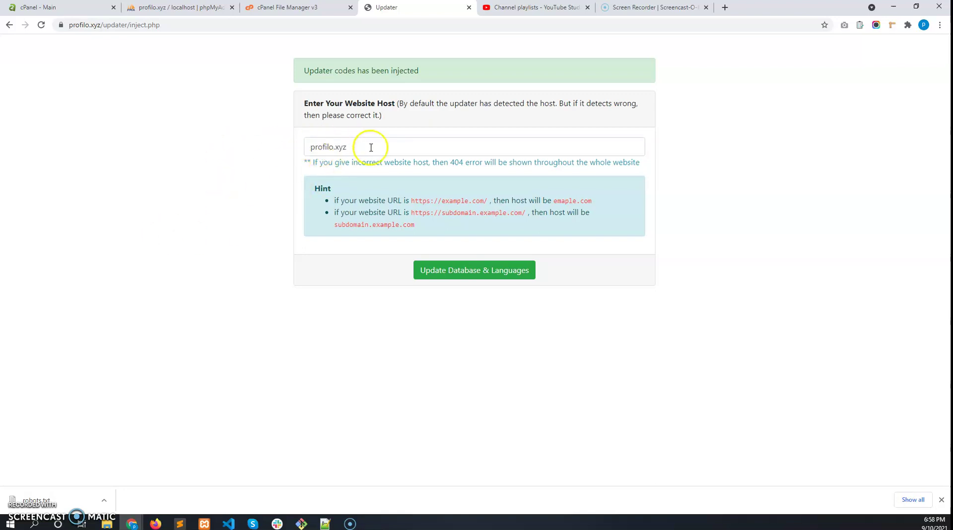
{"action": "left_click_drag", "start_coordinate": [368, 147], "coordinate": [309, 148]}
{"action": "left_click", "coordinate": [213, 200]}
{"action": "left_click_drag", "start_coordinate": [335, 203], "coordinate": [392, 220]}
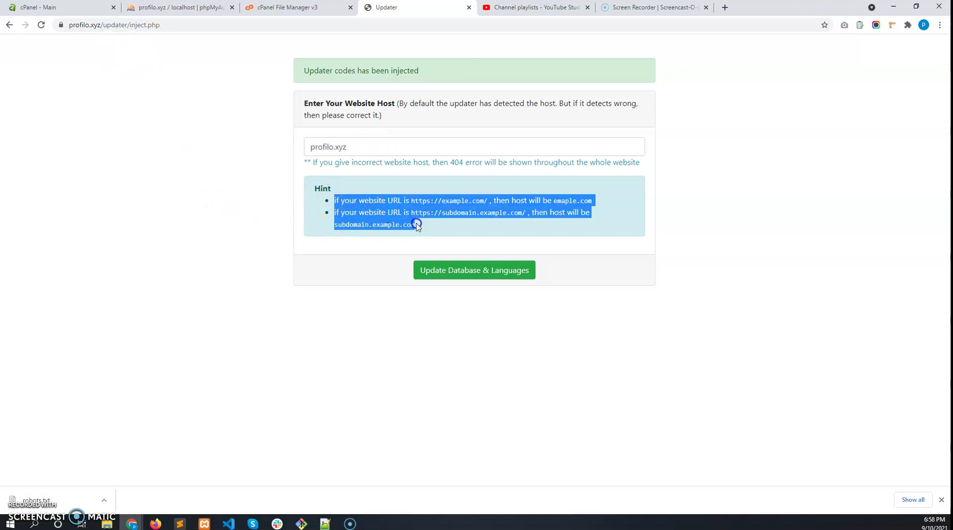
{"action": "left_click_drag", "start_coordinate": [359, 145], "coordinate": [310, 146]}
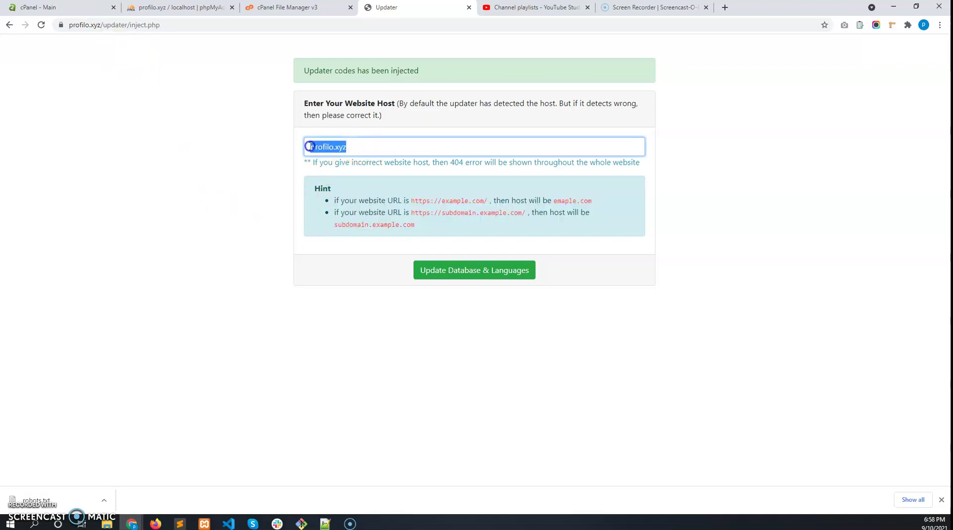
{"action": "left_click", "coordinate": [449, 218]}
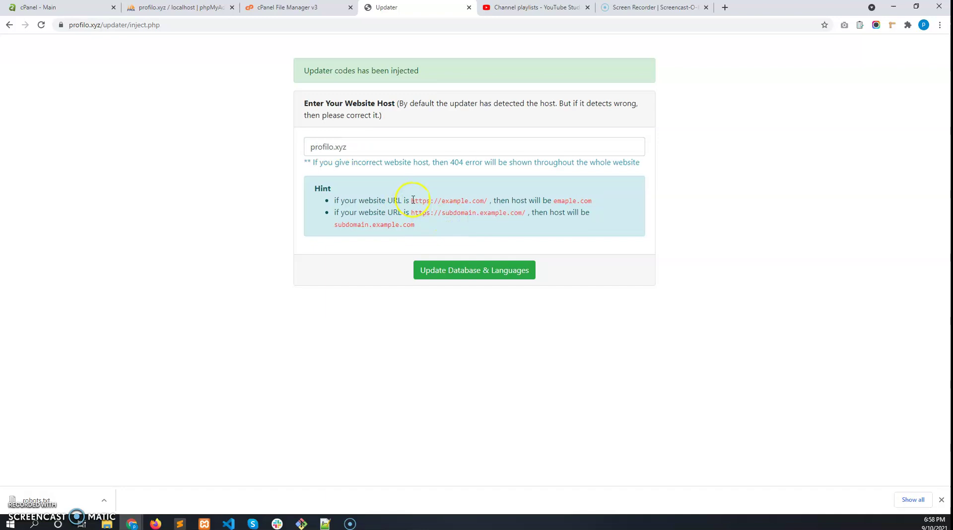
Step: Read the hint's examples of which host to enter for a main domain URL and for a subdomain URL
{"action": "left_click_drag", "start_coordinate": [412, 200], "coordinate": [471, 200]}
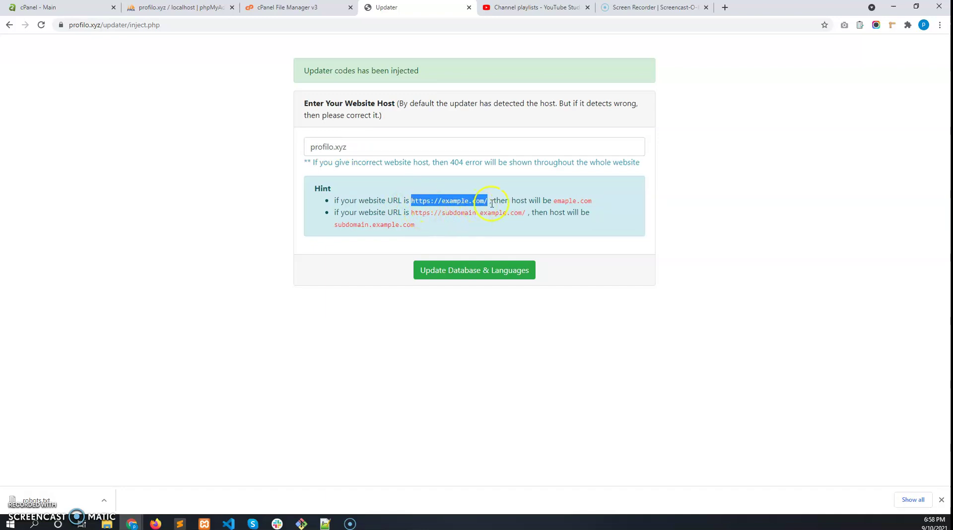
{"action": "left_click", "coordinate": [486, 205]}
{"action": "left_click_drag", "start_coordinate": [500, 200], "coordinate": [561, 200]}
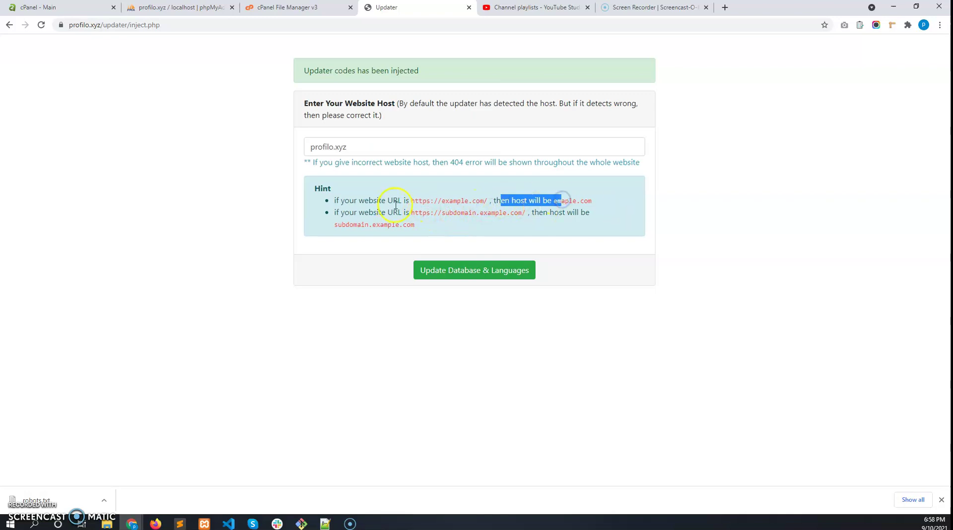
{"action": "left_click_drag", "start_coordinate": [440, 201], "coordinate": [486, 200]}
{"action": "left_click_drag", "start_coordinate": [409, 213], "coordinate": [514, 214]}
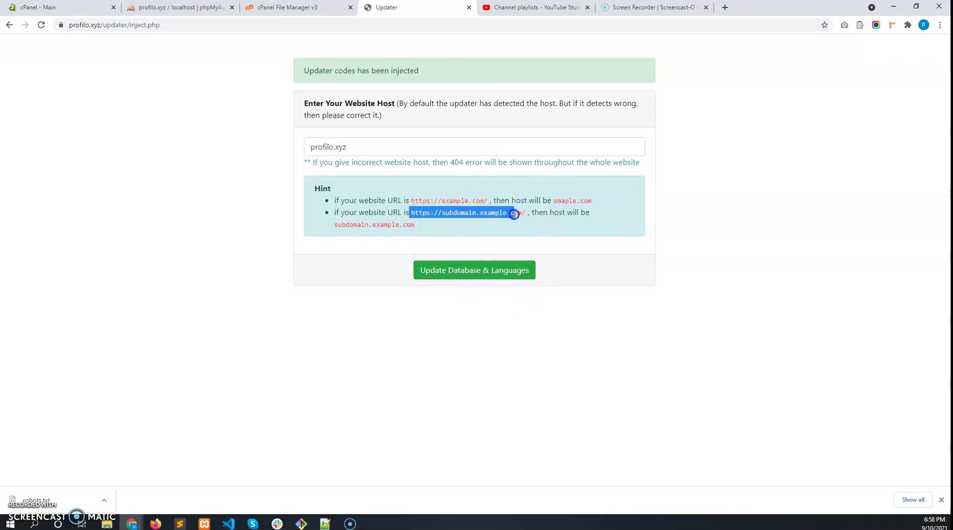
{"action": "left_click", "coordinate": [526, 212]}
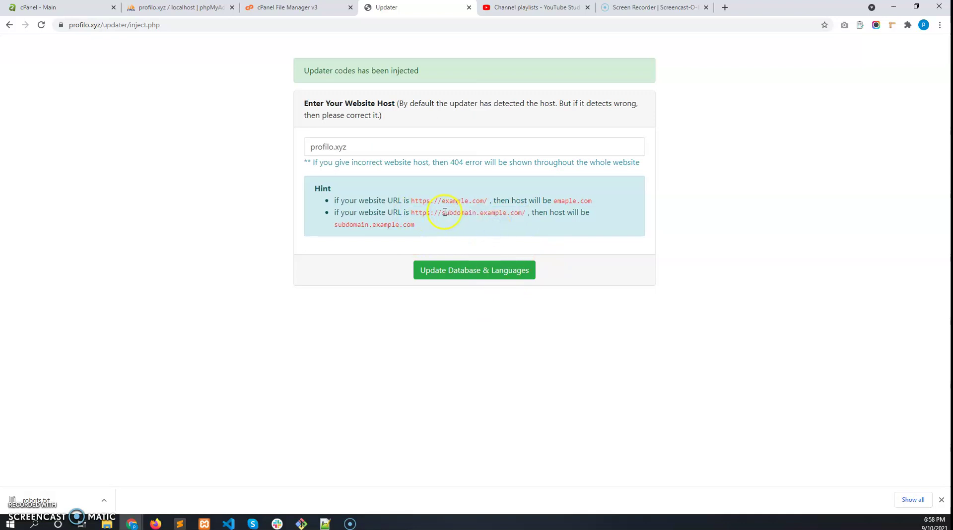
{"action": "left_click_drag", "start_coordinate": [445, 213], "coordinate": [523, 214]}
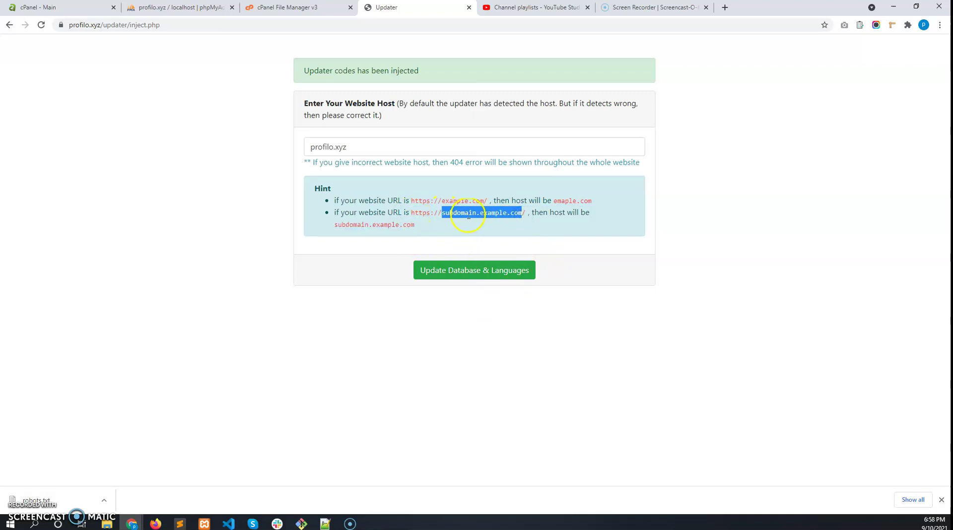
{"action": "left_click_drag", "start_coordinate": [410, 202], "coordinate": [511, 200]}
{"action": "left_click_drag", "start_coordinate": [434, 213], "coordinate": [566, 219]}
{"action": "left_click", "coordinate": [620, 230]}
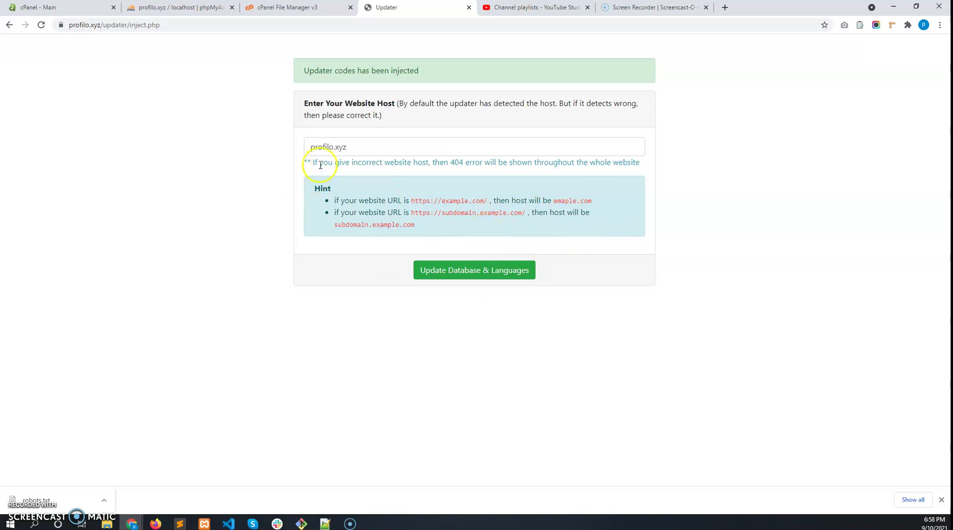
Step: Keep profilo.xyz as the website host and run the update of the database and languages
{"action": "left_click", "coordinate": [348, 145]}
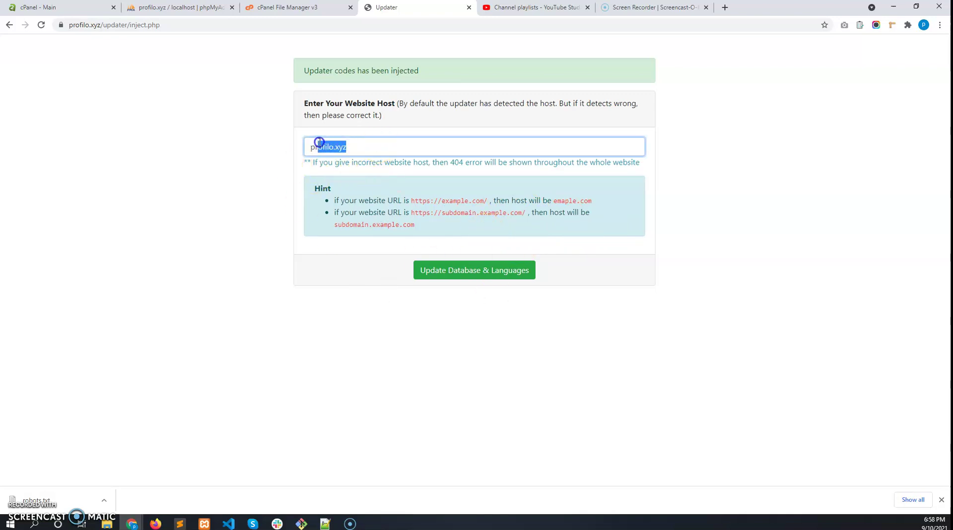
{"action": "left_click_drag", "start_coordinate": [349, 148], "coordinate": [309, 150]}
{"action": "left_click", "coordinate": [328, 175]}
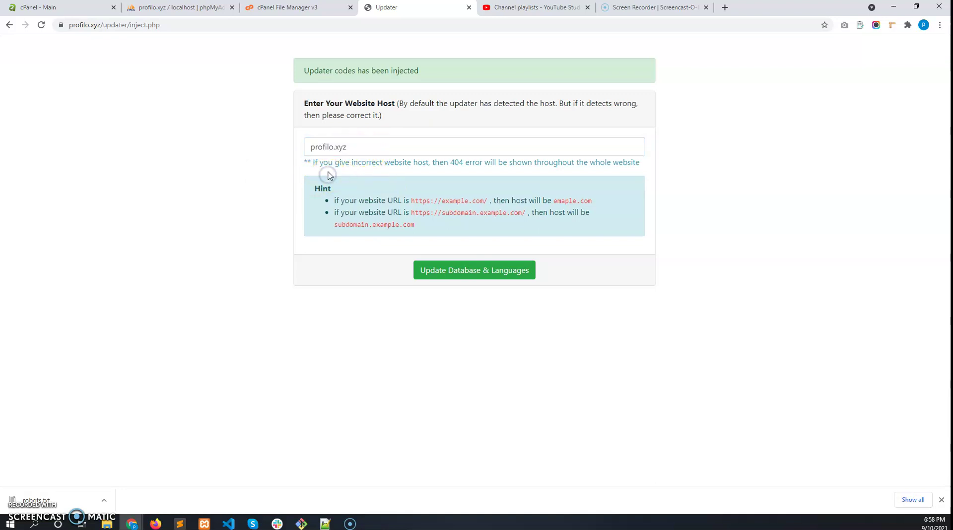
{"action": "left_click_drag", "start_coordinate": [339, 199], "coordinate": [437, 225]}
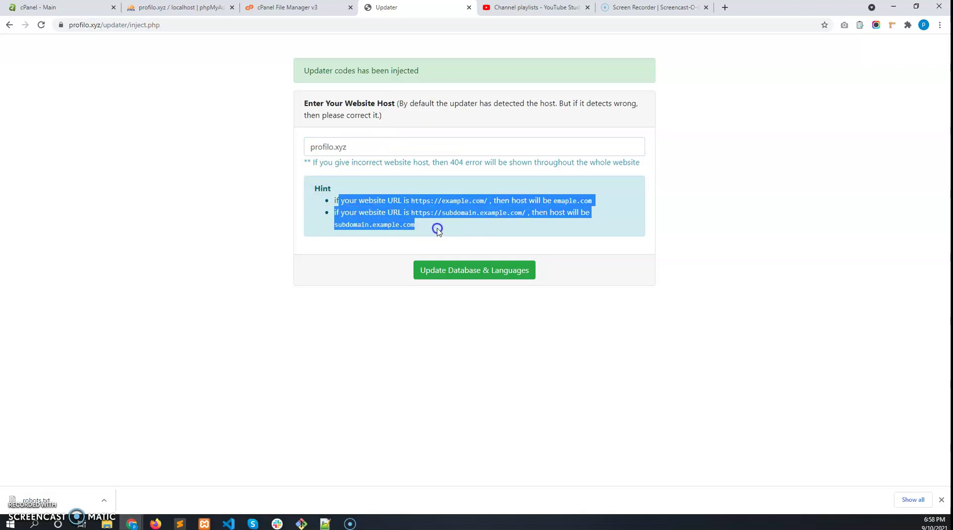
{"action": "left_click", "coordinate": [571, 244]}
{"action": "left_click", "coordinate": [471, 271]}
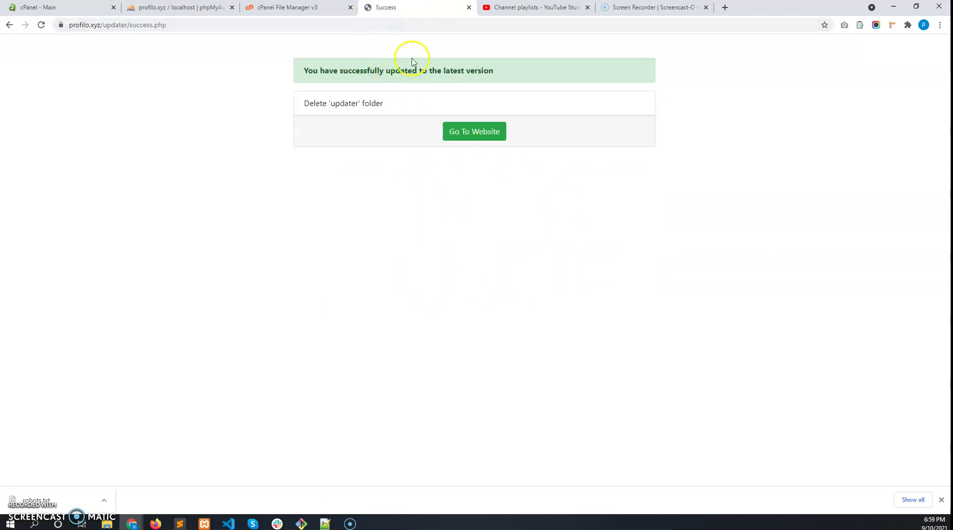
Step: Review the success page's cleanup instruction, select the updater folder in the file manager, and open the website from the success page
{"action": "left_click_drag", "start_coordinate": [494, 73], "coordinate": [303, 76]}
{"action": "left_click_drag", "start_coordinate": [397, 111], "coordinate": [317, 104]}
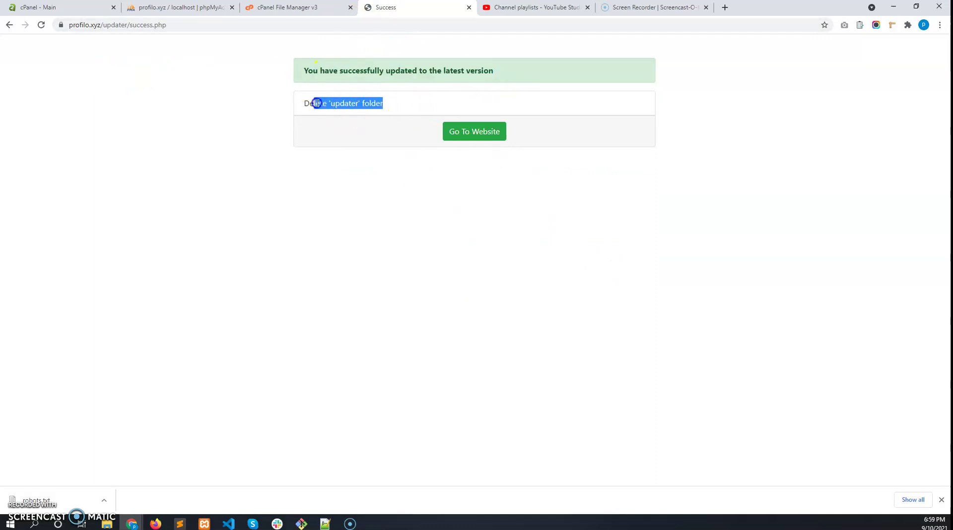
{"action": "left_click", "coordinate": [289, 7]}
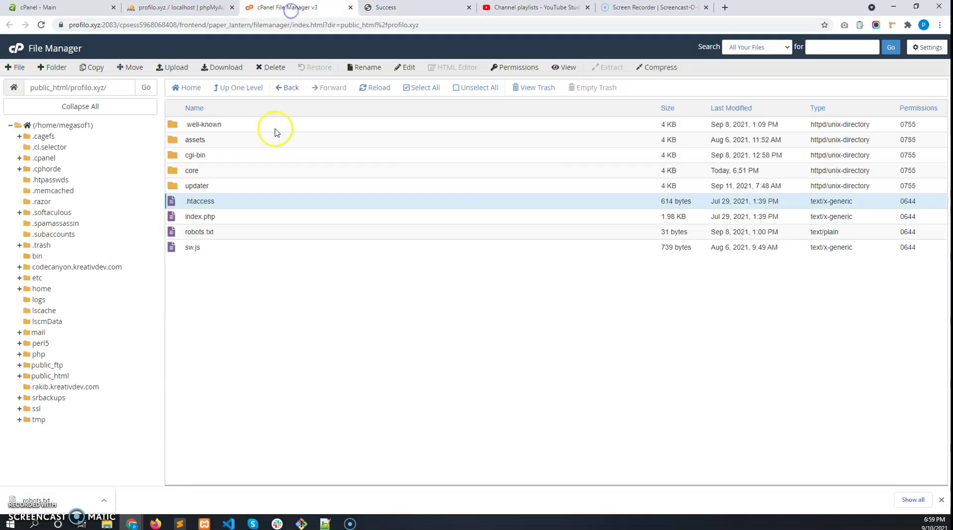
{"action": "left_click", "coordinate": [236, 184]}
{"action": "left_click", "coordinate": [399, 8]}
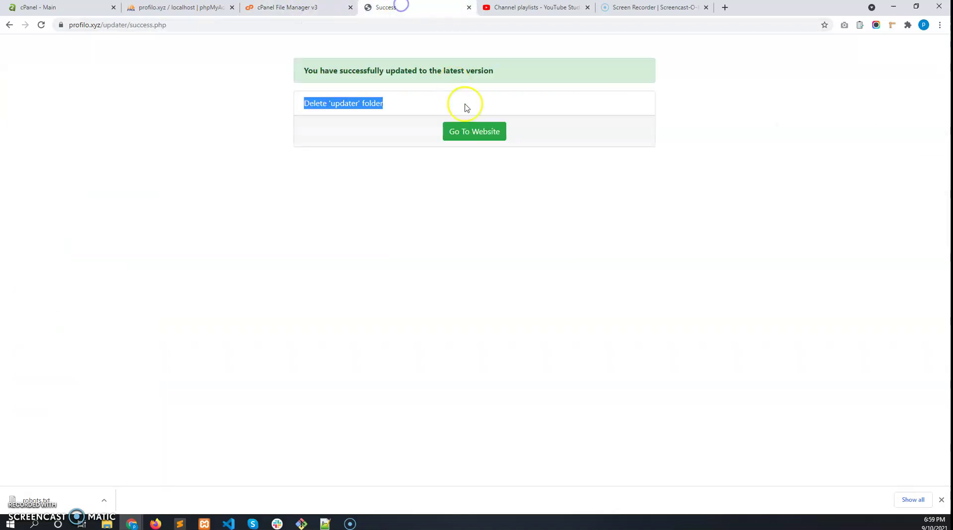
{"action": "left_click", "coordinate": [481, 134]}
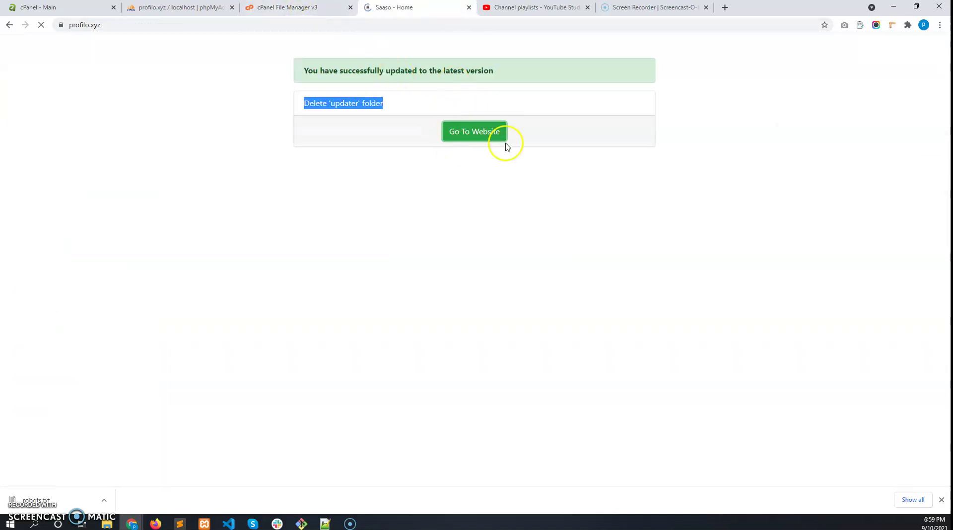
Step: Permanently delete the updater folder from public_html/profilo.xyz in the cPanel File Manager, skipping the trash
{"action": "left_click", "coordinate": [310, 14]}
{"action": "right_click", "coordinate": [234, 184]}
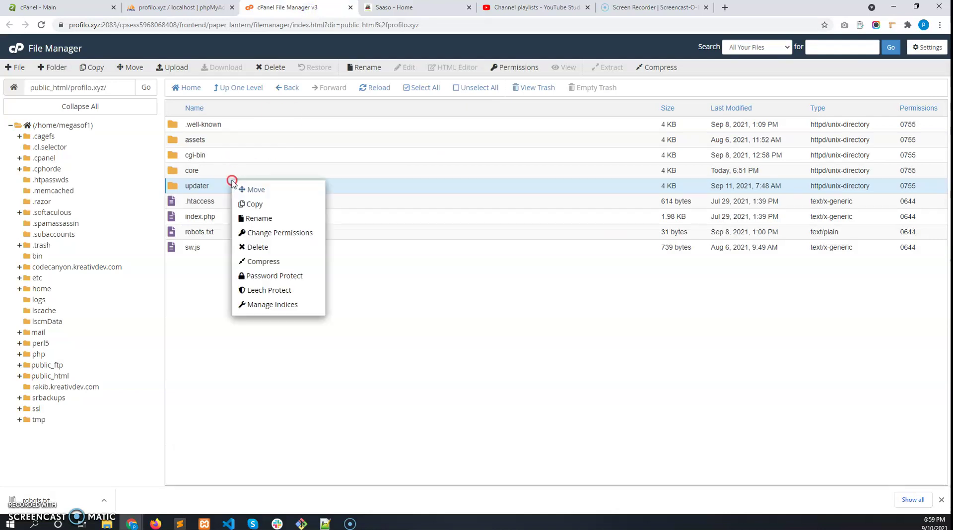
{"action": "left_click", "coordinate": [264, 248]}
{"action": "left_click", "coordinate": [392, 264]}
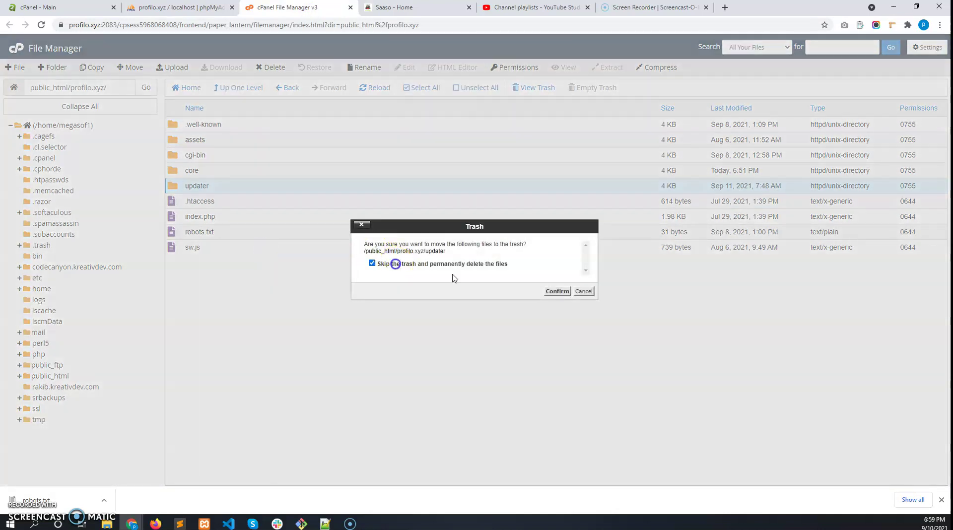
{"action": "left_click", "coordinate": [557, 291]}
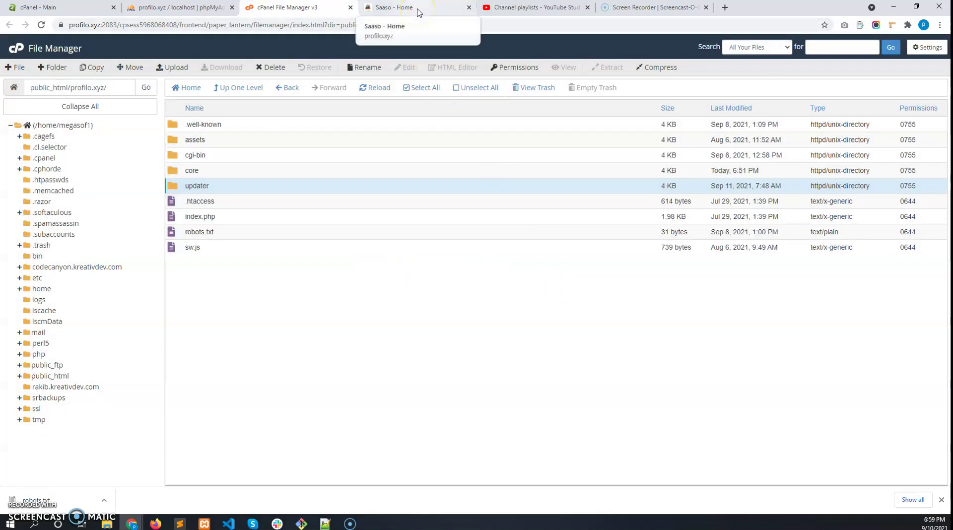
Step: Return to the updated Profilex website and look through its home page down to the How It Works section
{"action": "left_click", "coordinate": [421, 11]}
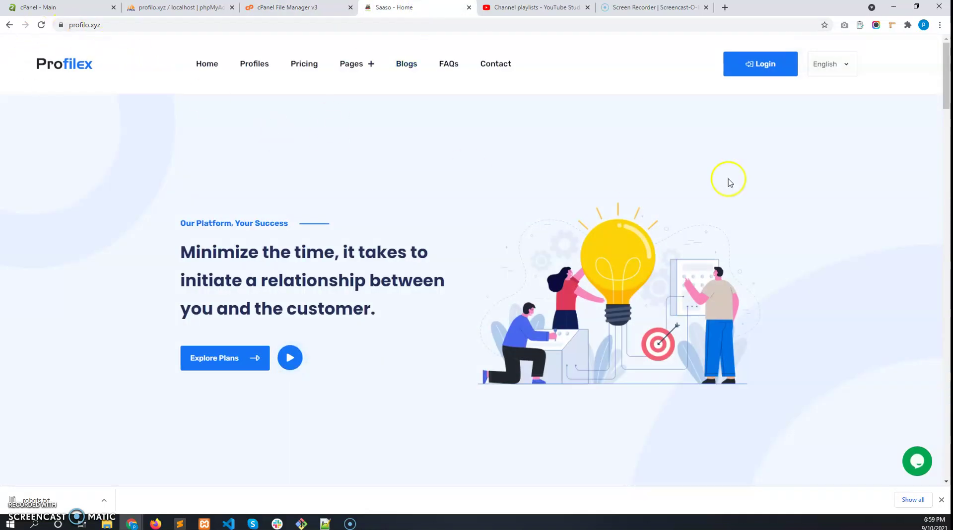
{"action": "scroll", "coordinate": [508, 325], "scroll_direction": "down", "scroll_amount": 10}
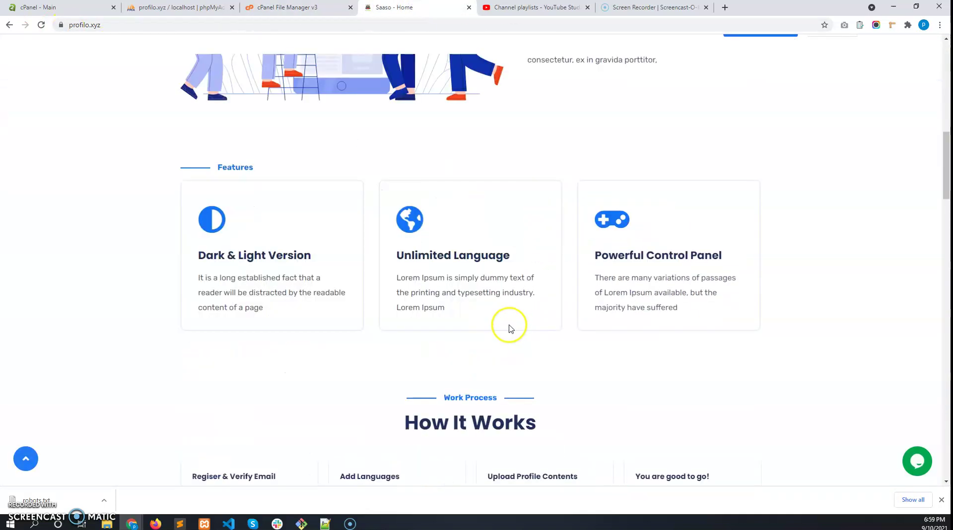
{"action": "scroll", "coordinate": [508, 315], "scroll_direction": "up", "scroll_amount": 10}
Step: Open the website's Pricing page and examine the feature lists of the Expert and Entrepreneur plans, including Custom Domain and Subdomain
{"action": "left_click", "coordinate": [304, 63]}
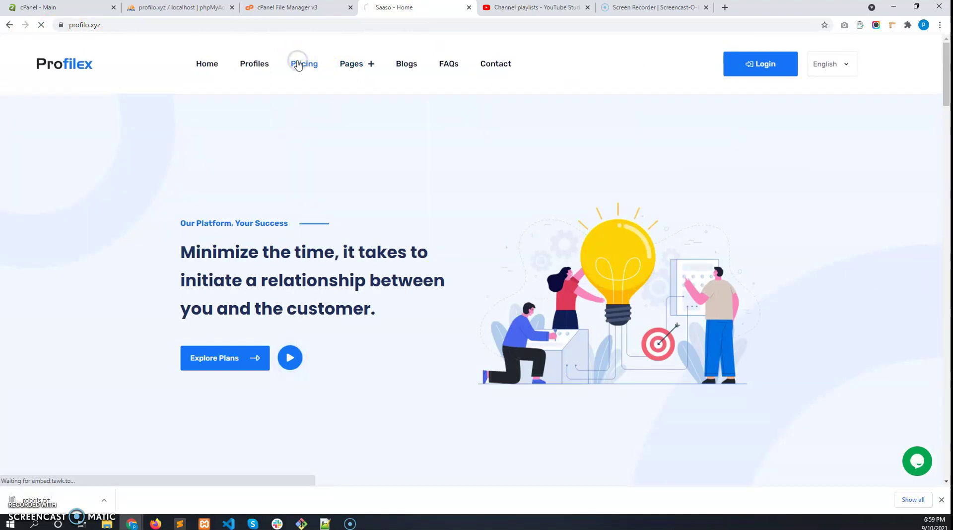
{"action": "scroll", "coordinate": [427, 258], "scroll_direction": "down", "scroll_amount": 8}
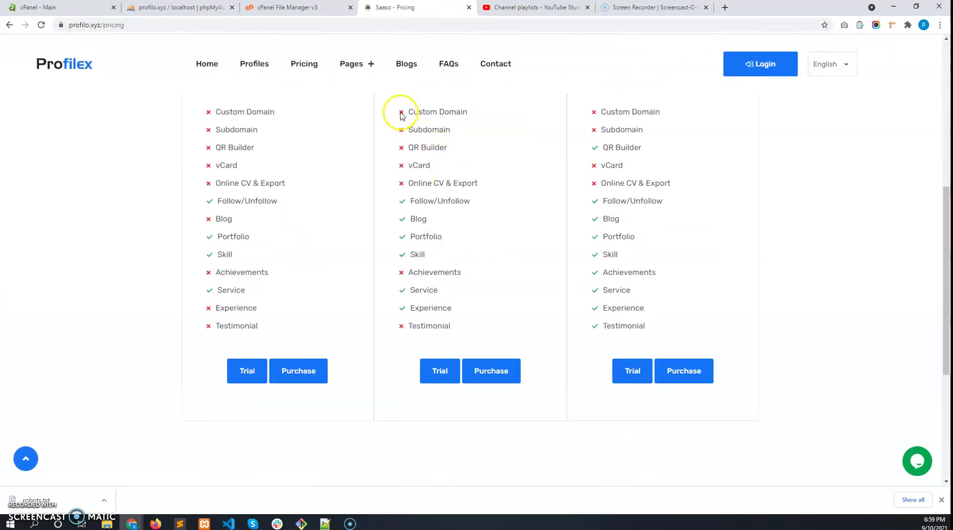
{"action": "left_click_drag", "start_coordinate": [403, 110], "coordinate": [479, 304]}
{"action": "left_click", "coordinate": [653, 130]}
{"action": "left_click_drag", "start_coordinate": [595, 113], "coordinate": [654, 322]}
{"action": "left_click", "coordinate": [653, 112]}
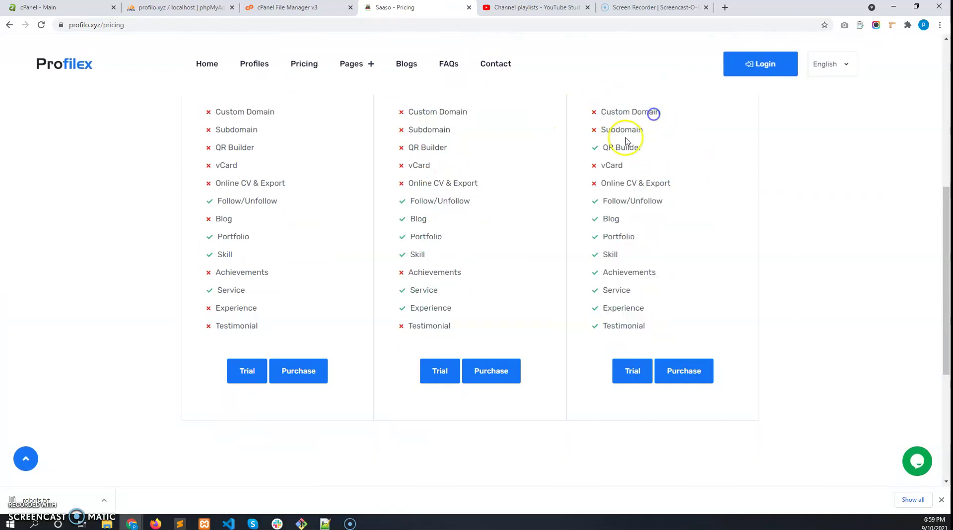
{"action": "mouse_move", "coordinate": [604, 109]}
{"action": "left_mouse_down"}
{"action": "mouse_move", "coordinate": [629, 142]}
{"action": "mouse_move", "coordinate": [608, 111]}
{"action": "left_mouse_up"}
{"action": "left_click", "coordinate": [696, 148]}
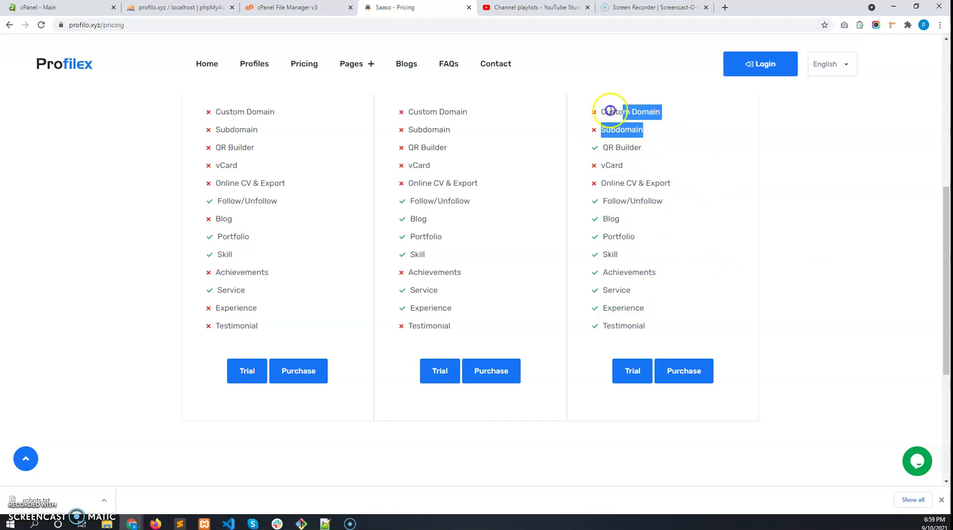
{"action": "left_click", "coordinate": [763, 239]}
{"action": "scroll", "coordinate": [612, 225], "scroll_direction": "up", "scroll_amount": 10}
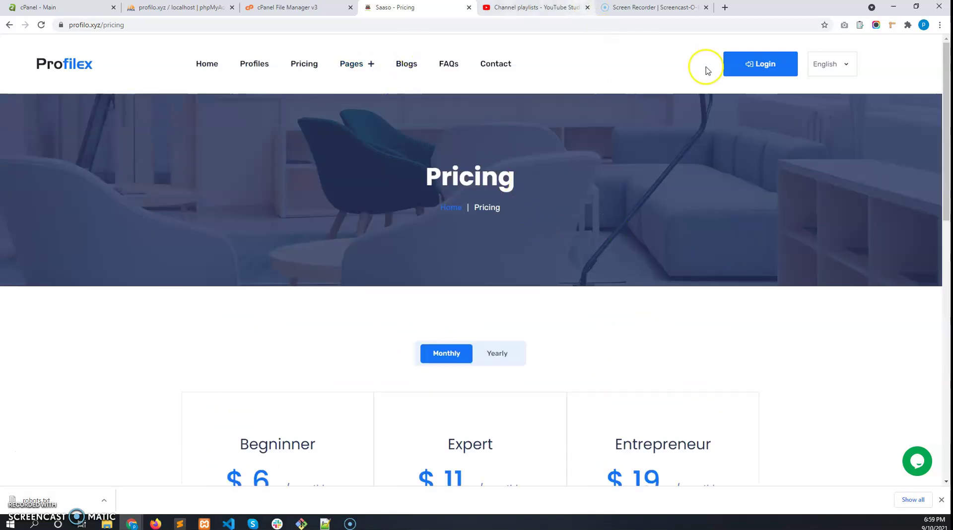
Step: Open the website's Login page and check its heading and login form
{"action": "left_click", "coordinate": [778, 70]}
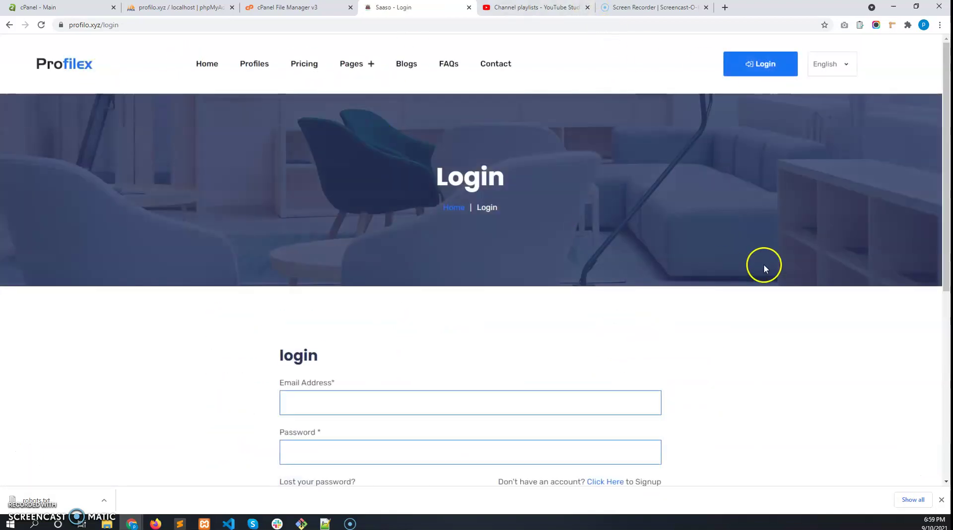
{"action": "scroll", "coordinate": [710, 271], "scroll_direction": "down", "scroll_amount": 1}
{"action": "scroll", "coordinate": [656, 274], "scroll_direction": "down", "scroll_amount": 4}
{"action": "scroll", "coordinate": [653, 273], "scroll_direction": "up", "scroll_amount": 5}
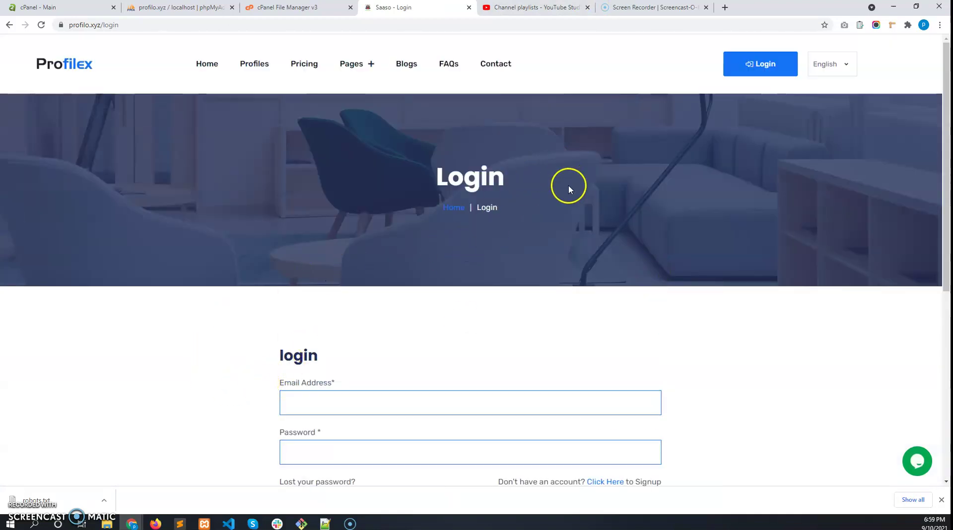
{"action": "left_click_drag", "start_coordinate": [569, 189], "coordinate": [434, 179]}
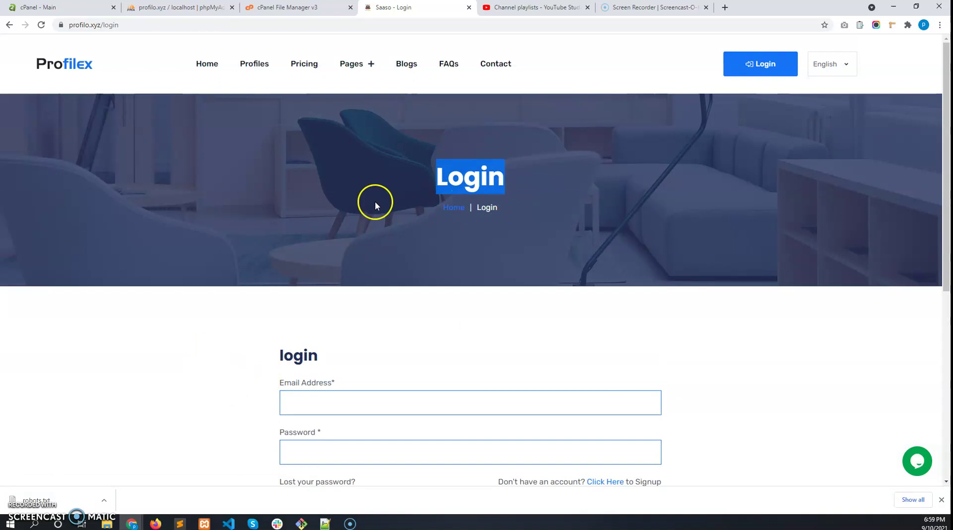